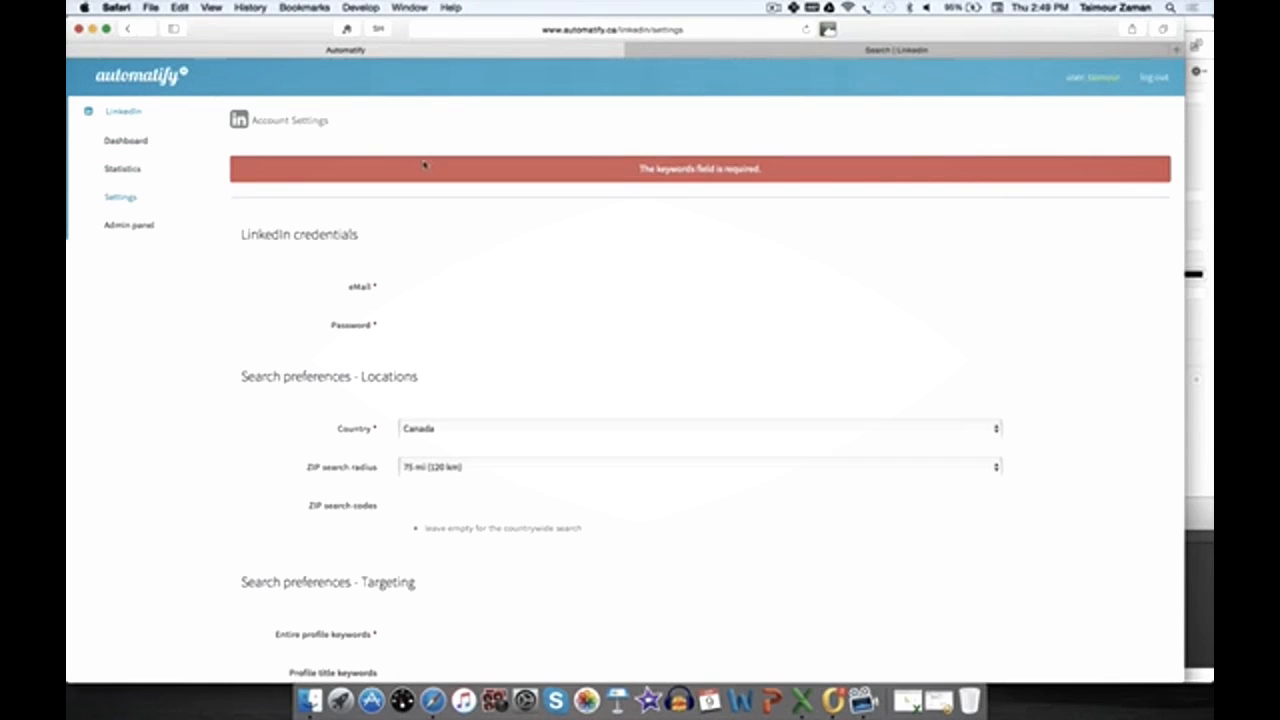
Step: Autofill the LinkedIn credentials with a saved email address and its stored password
click(449, 286)
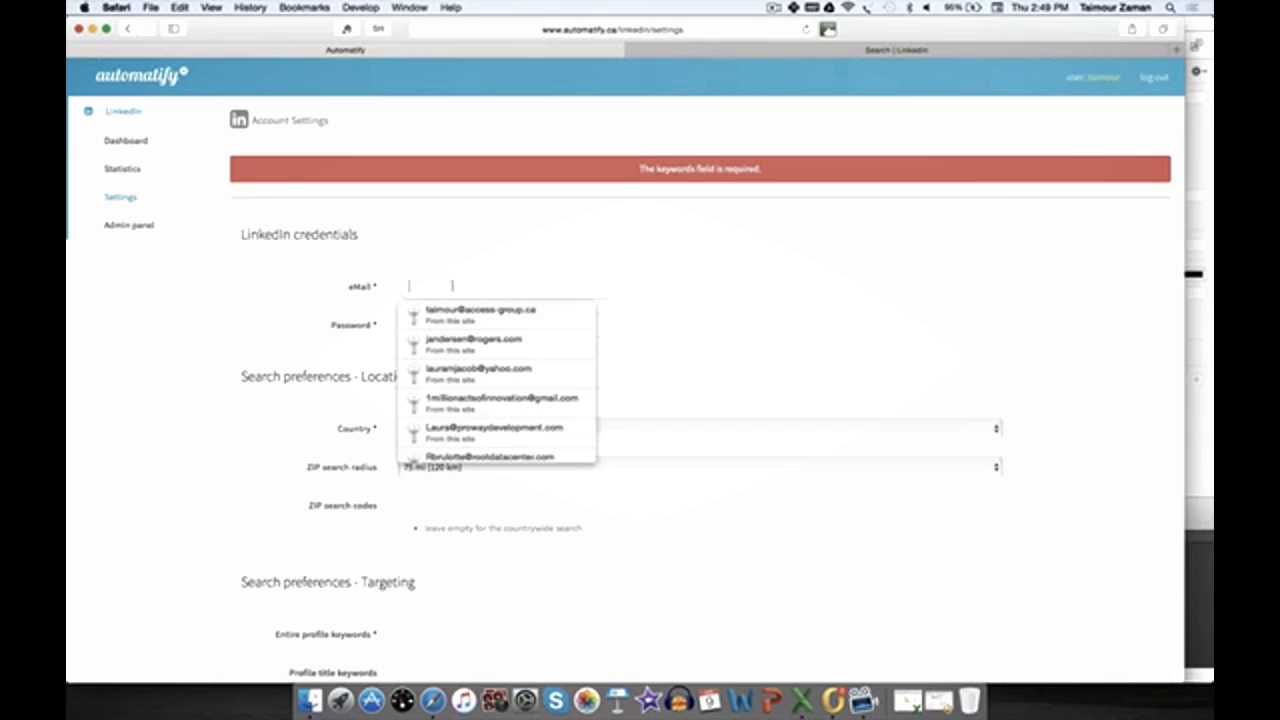
click(528, 313)
key(super+a)
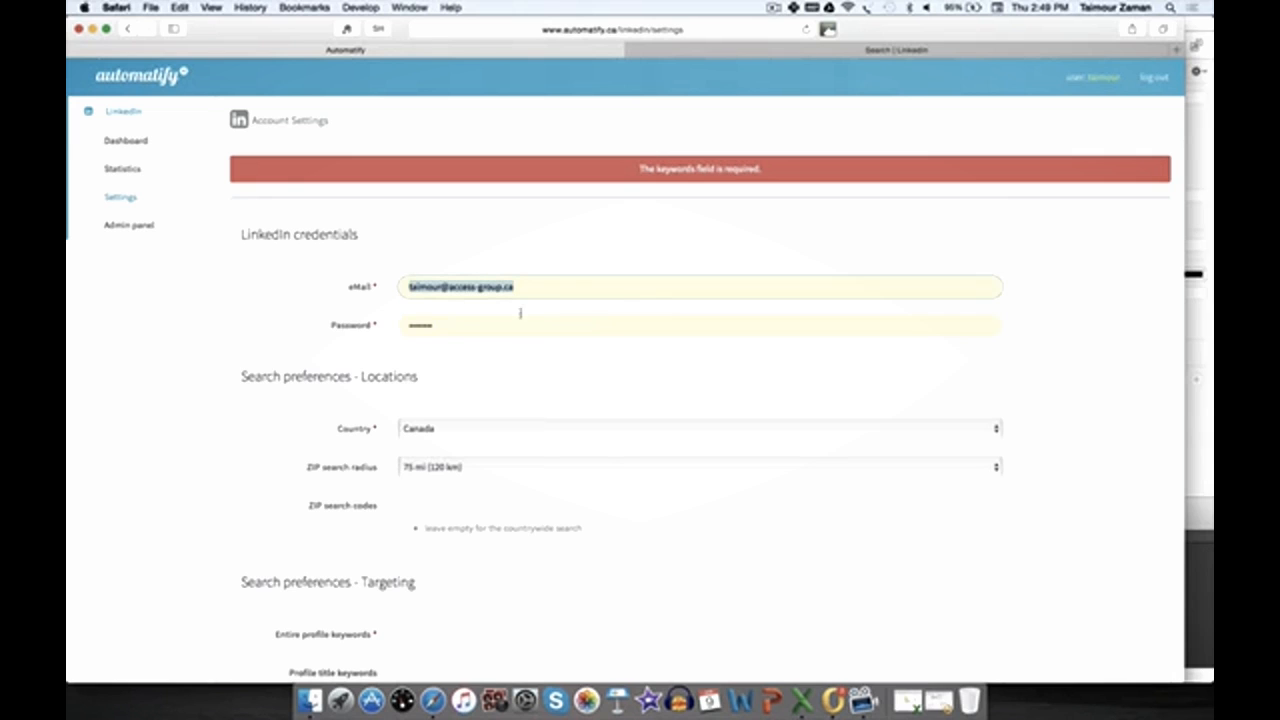
Step: Browse the country options and reselect Canada for the location search
scroll(455, 328, down, 3)
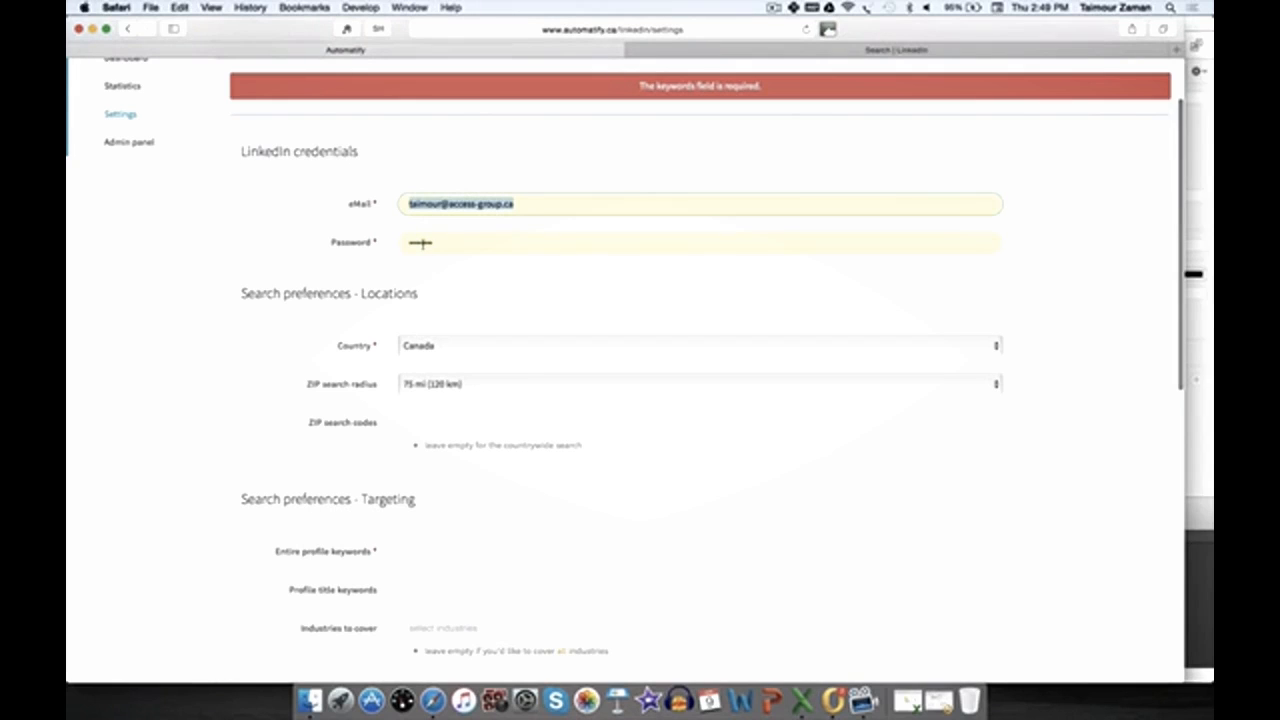
scroll(302, 147, up, 5)
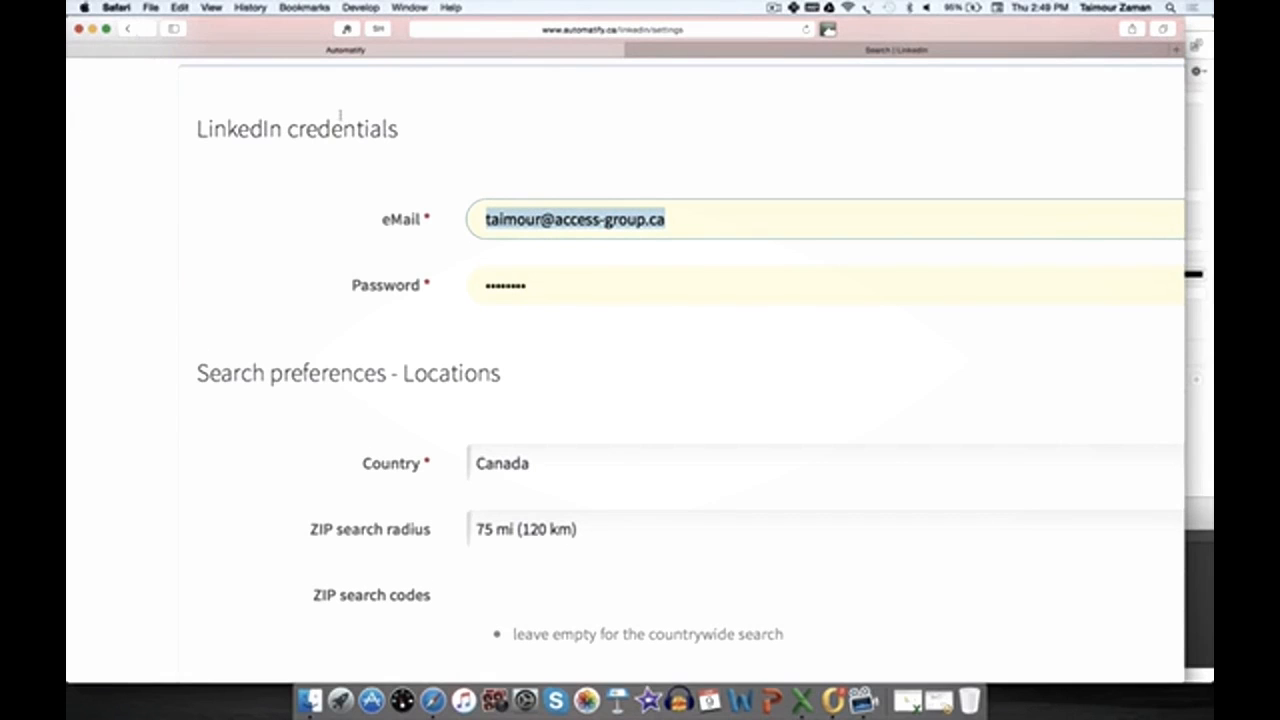
click(690, 222)
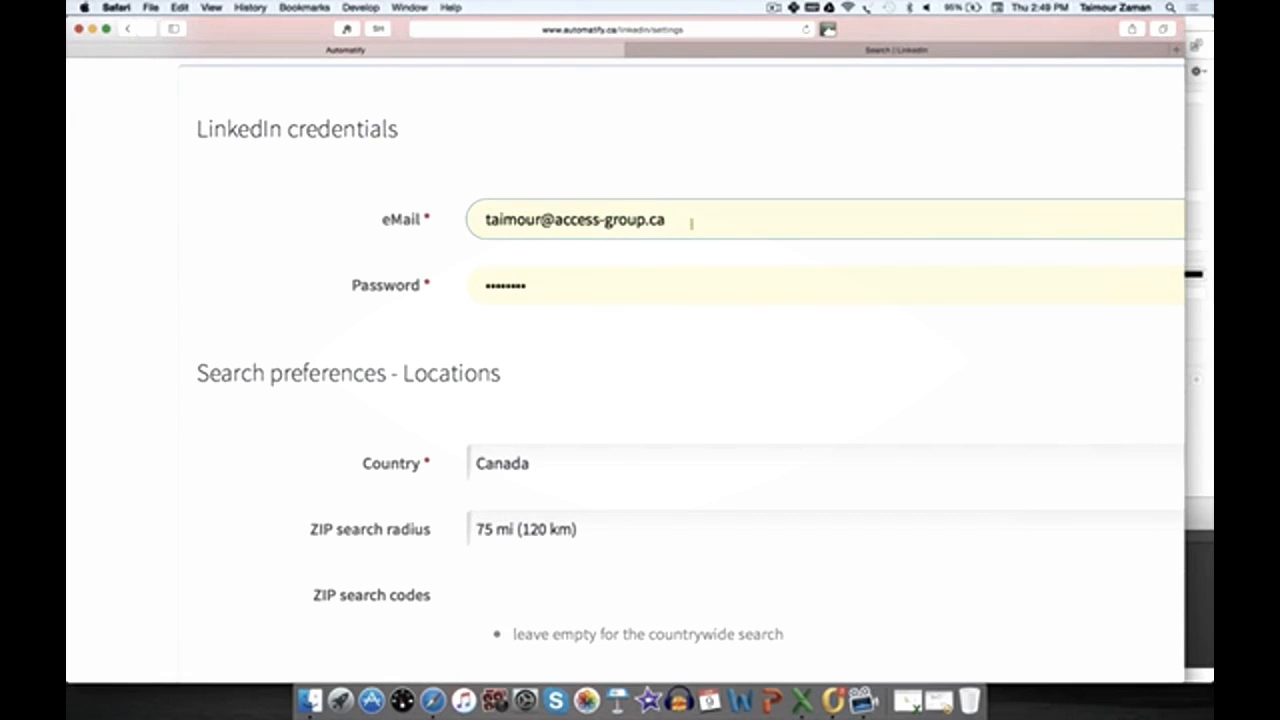
scroll(511, 284, down, 5)
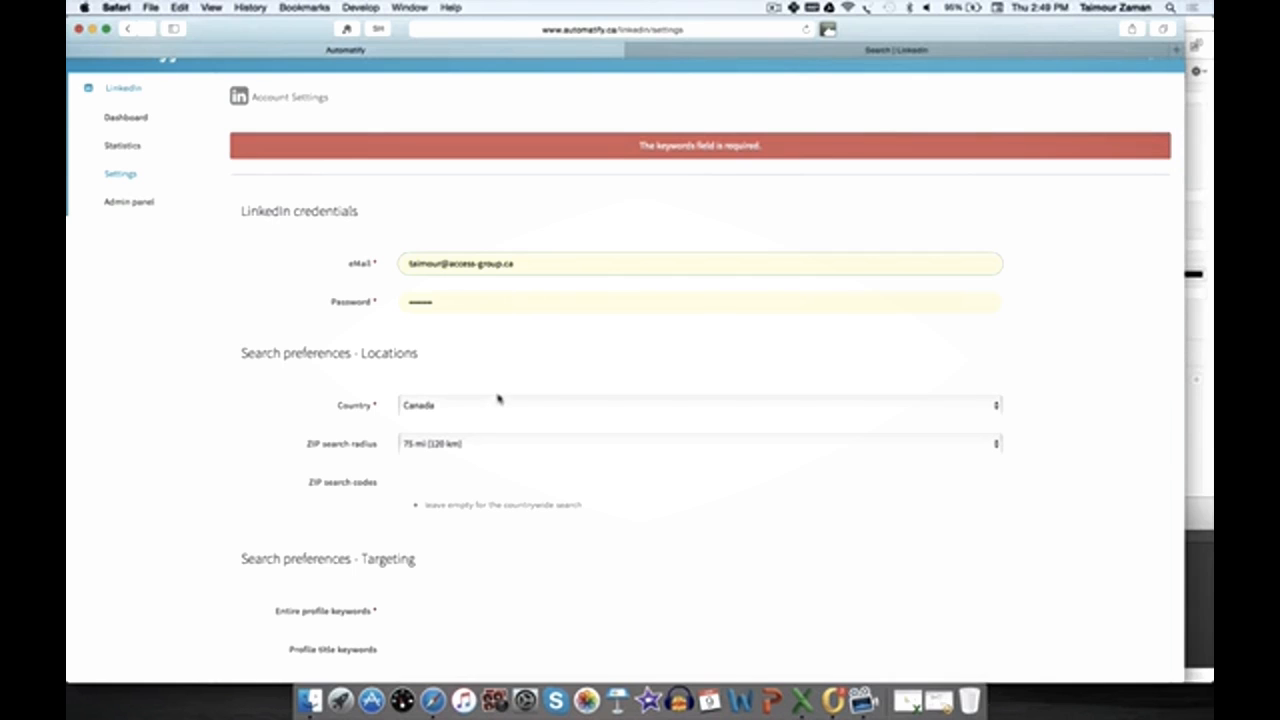
scroll(498, 400, down, 2)
click(490, 322)
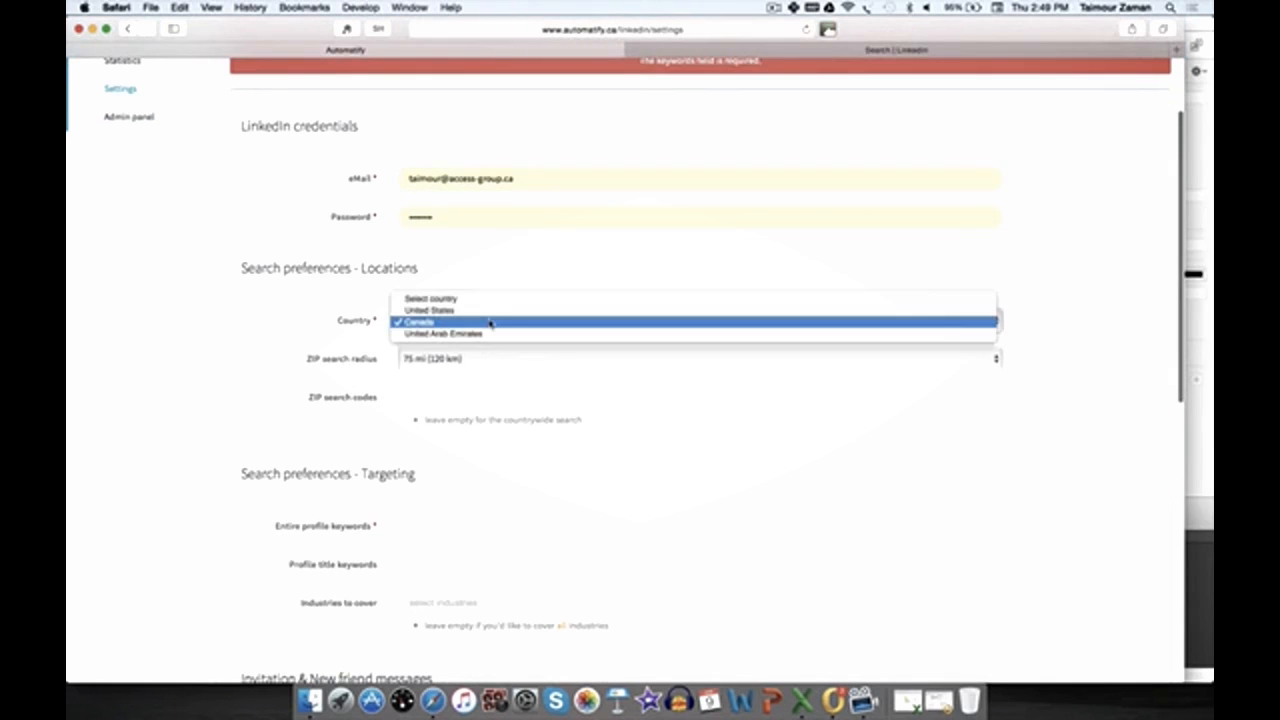
click(486, 326)
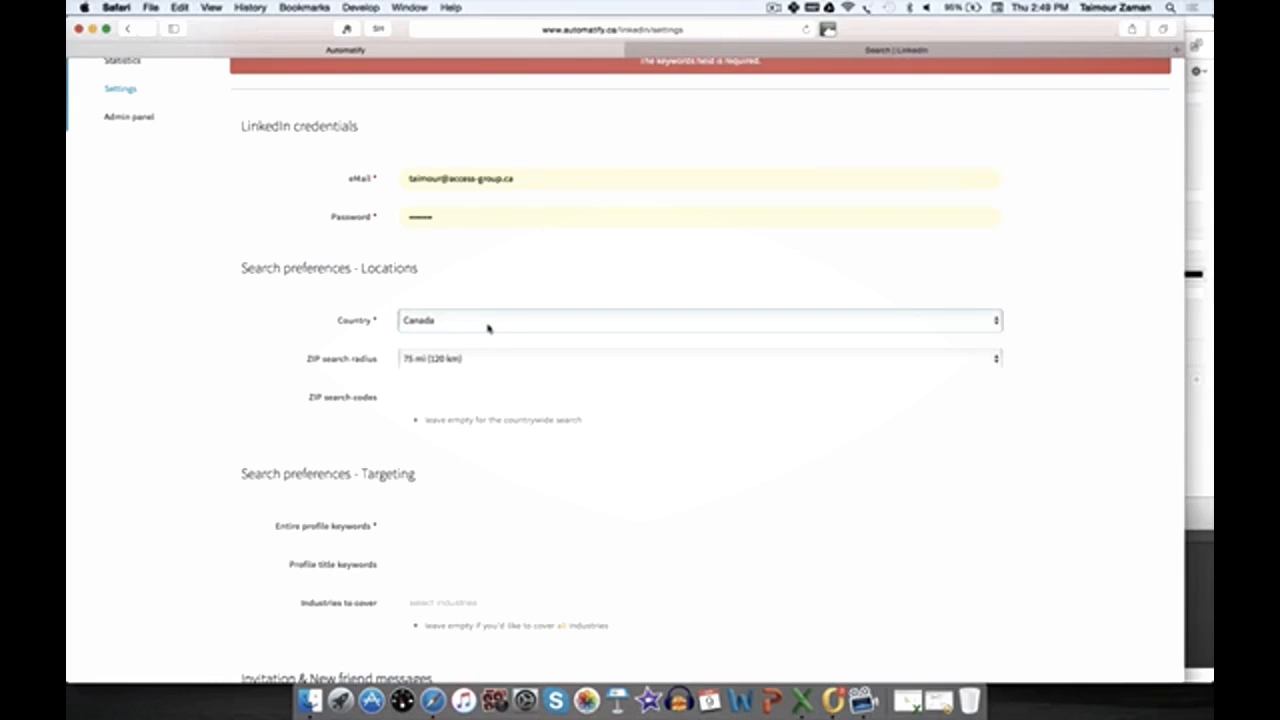
key(Up)
key(space)
key(Down)
key(Down)
key(Down)
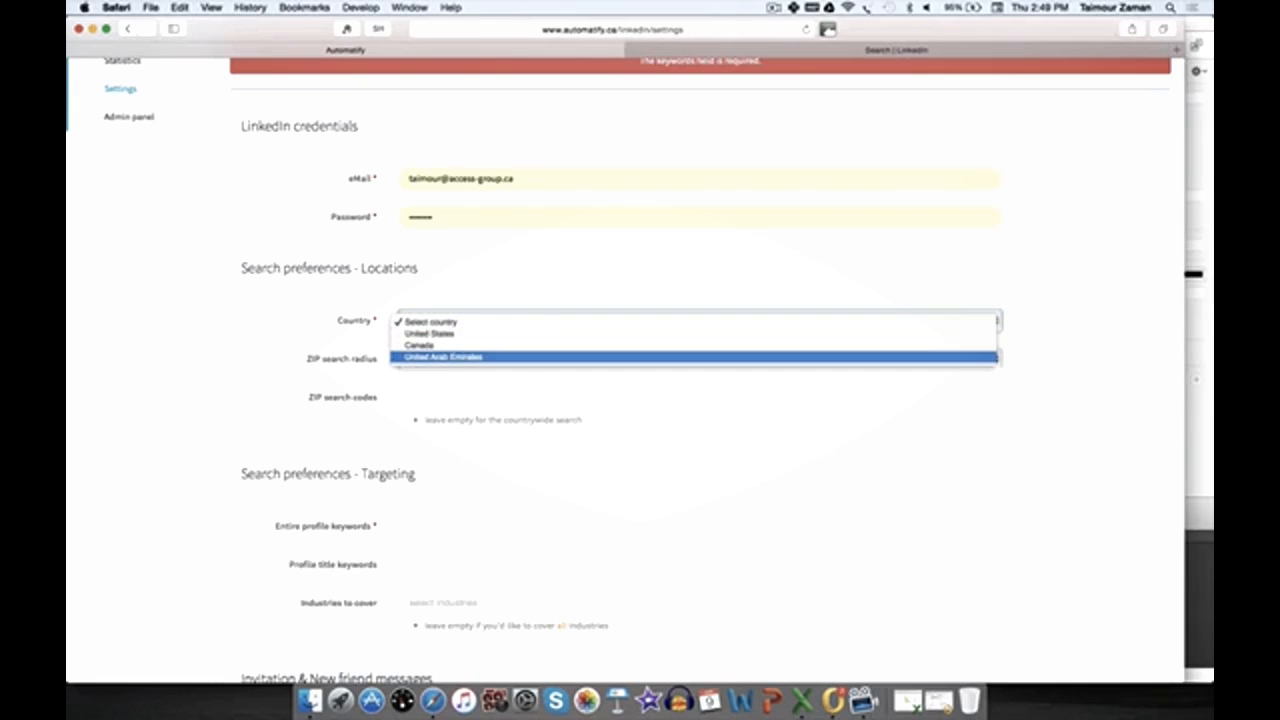
key(Up)
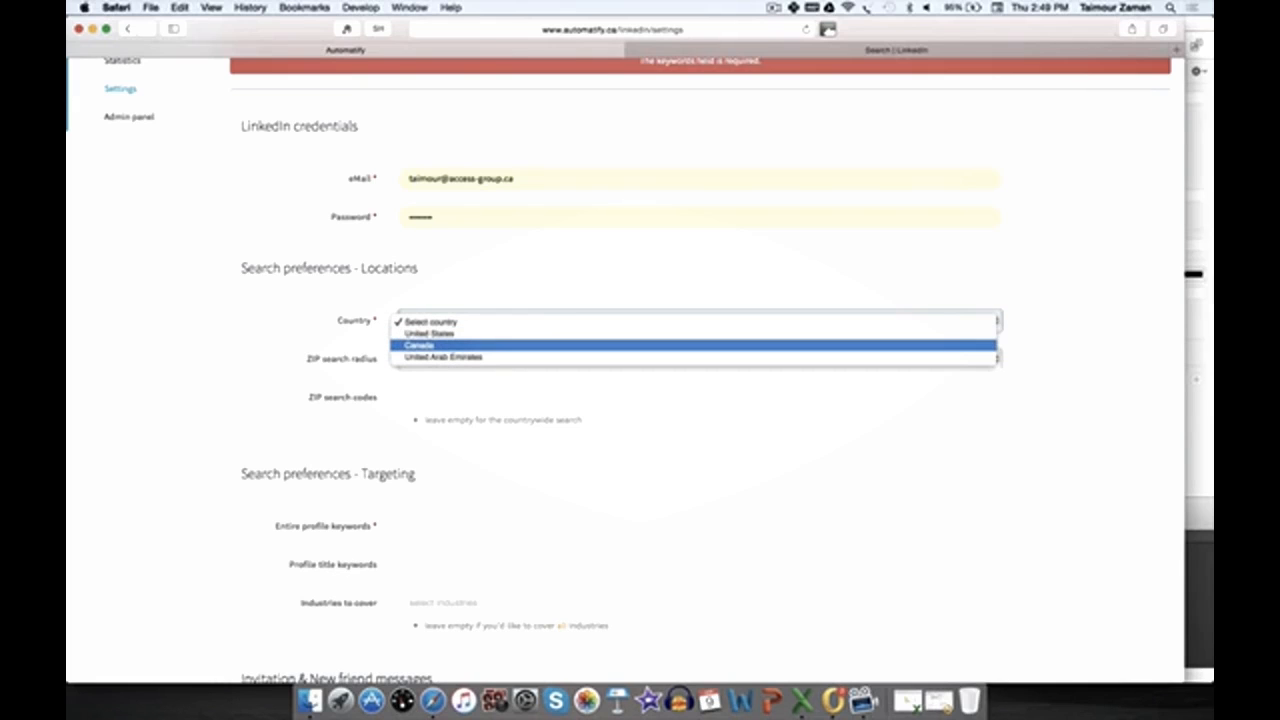
key(Return)
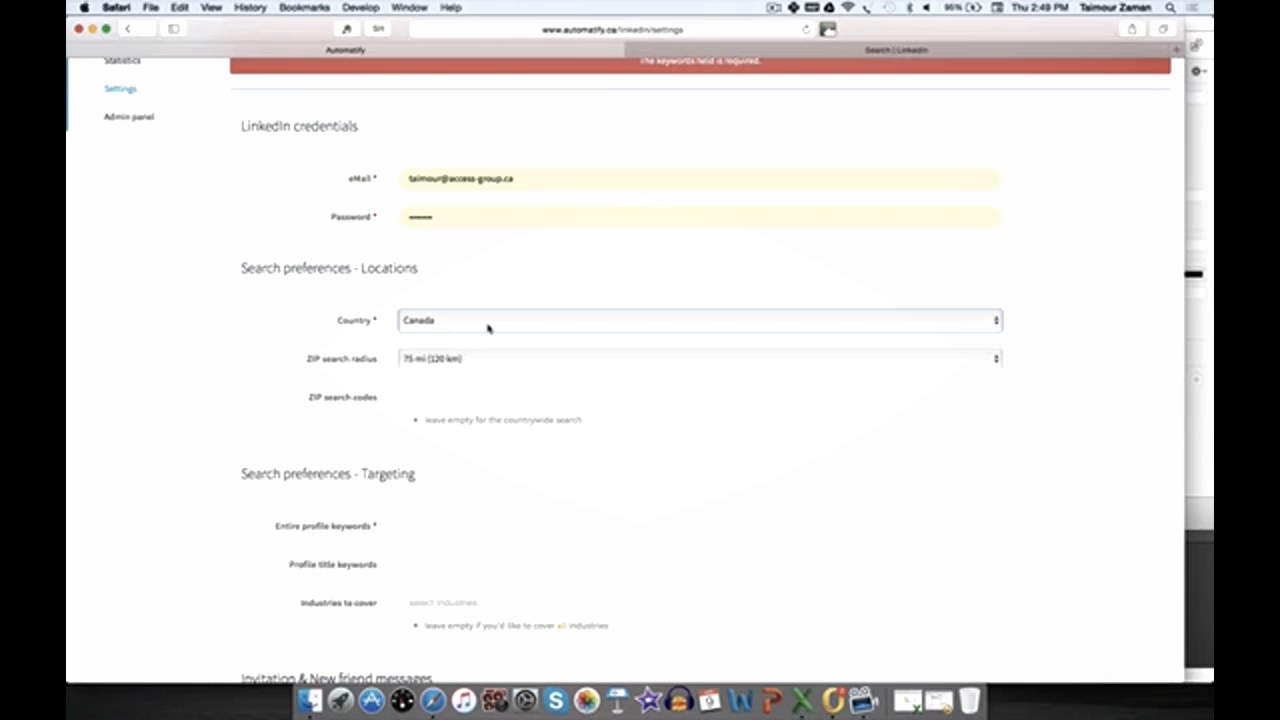
Step: Add a ZIP search code and set the ZIP search radius to 100 mi (160 km)
scroll(488, 328, down, 2)
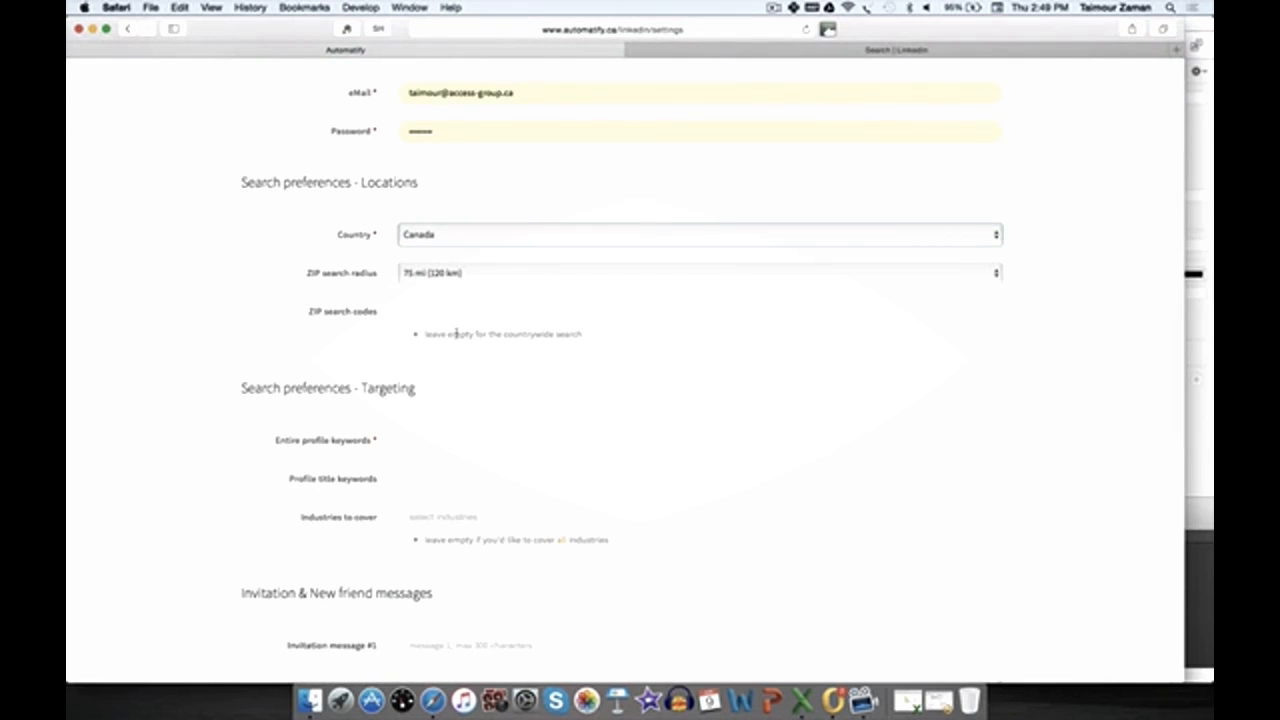
scroll(455, 334, up, 5)
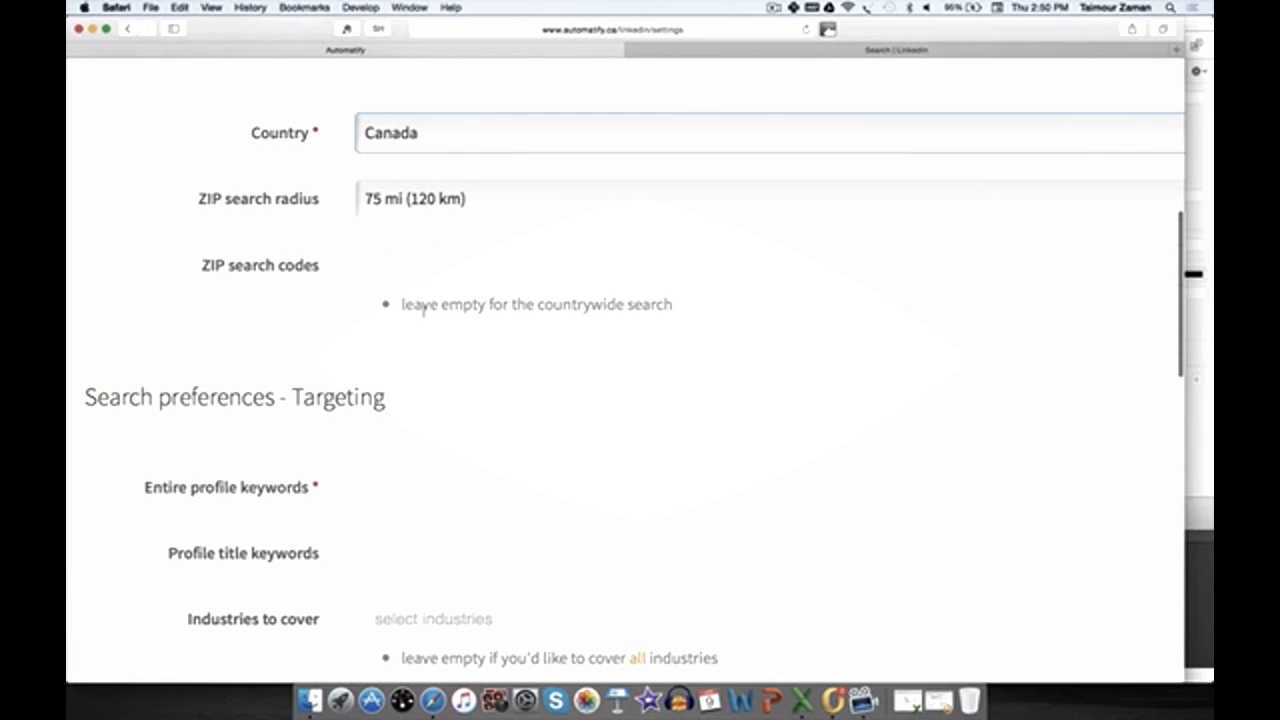
drag(400, 306, 673, 306)
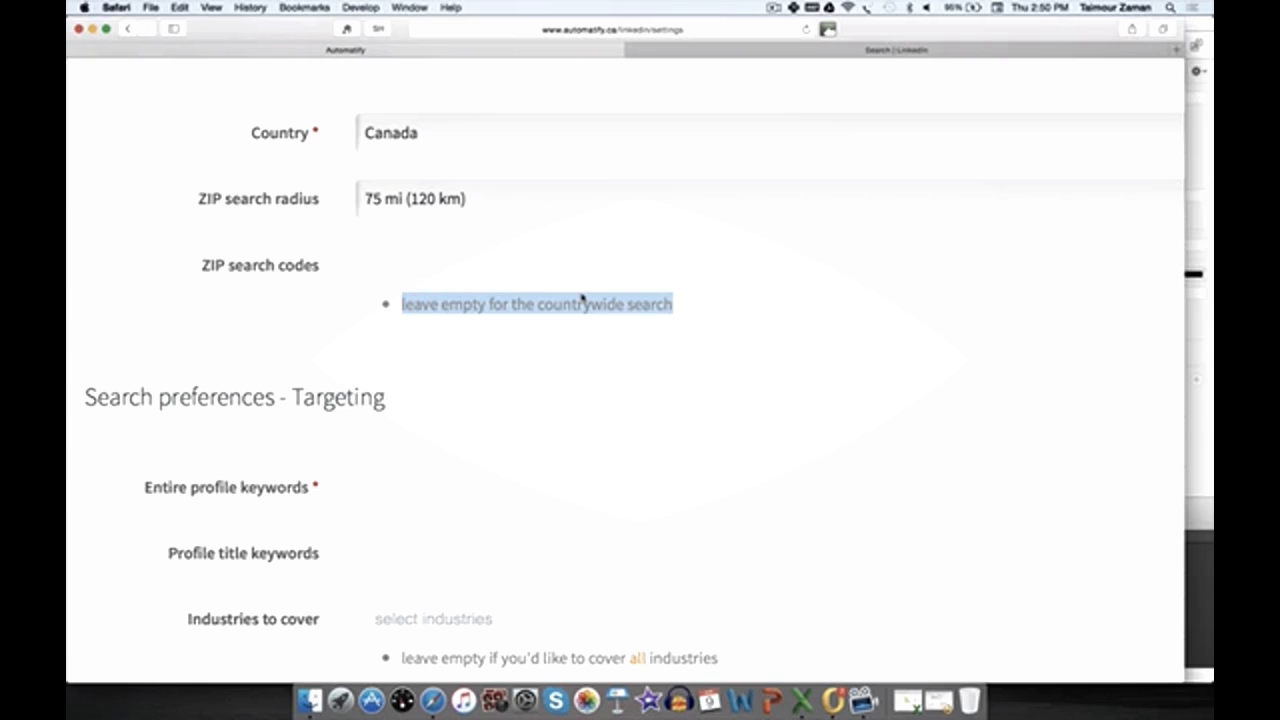
scroll(582, 298, up, 1)
click(533, 311)
scroll(531, 312, up, 2)
key(super+0)
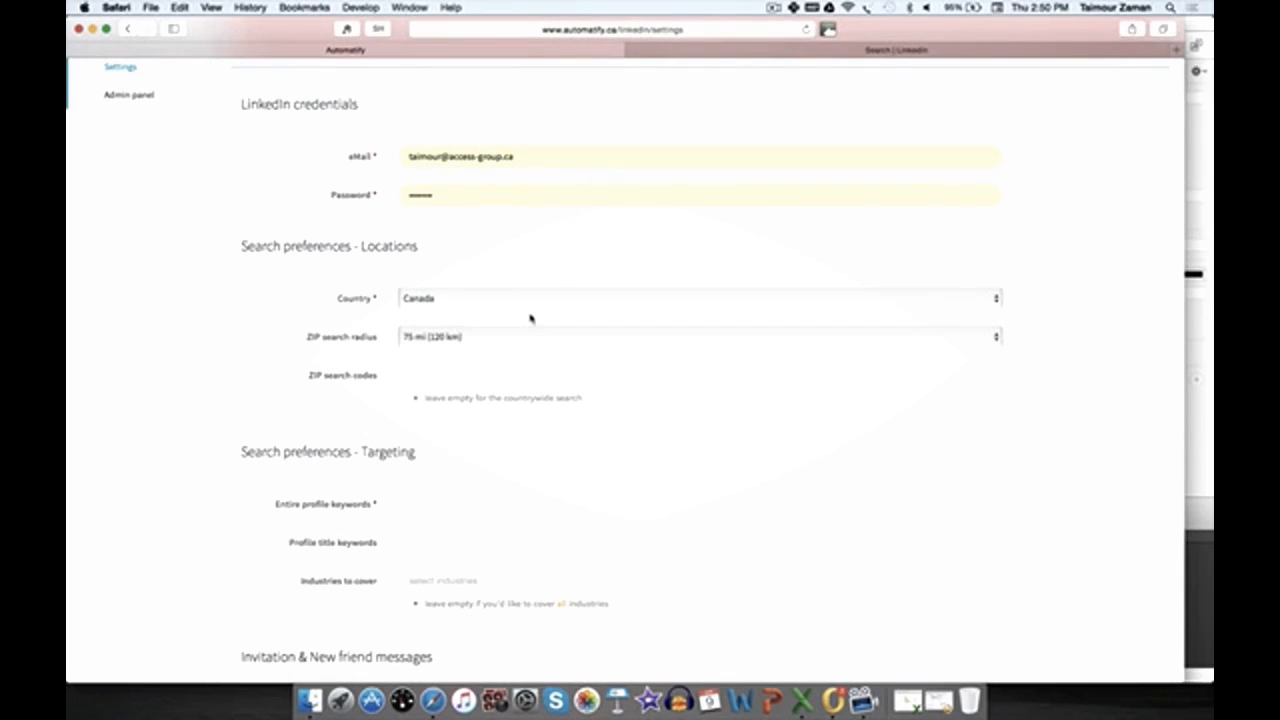
text(m2j1l2)
click(505, 340)
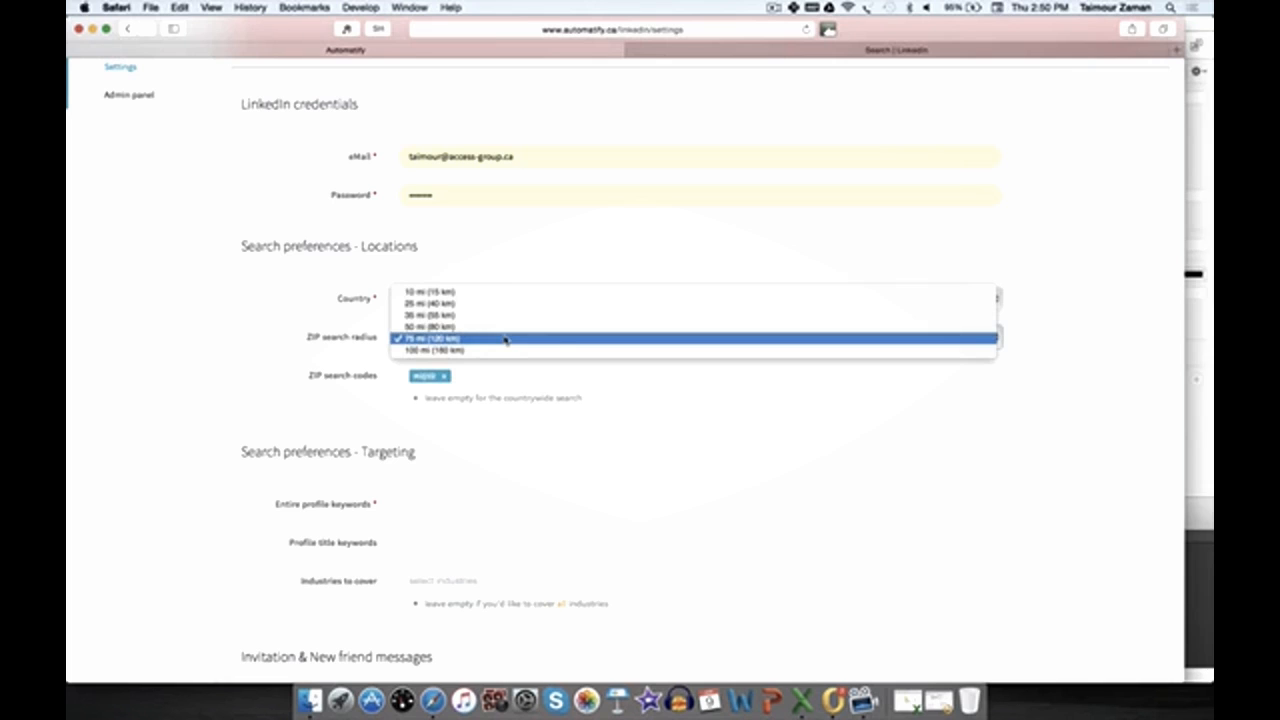
click(504, 351)
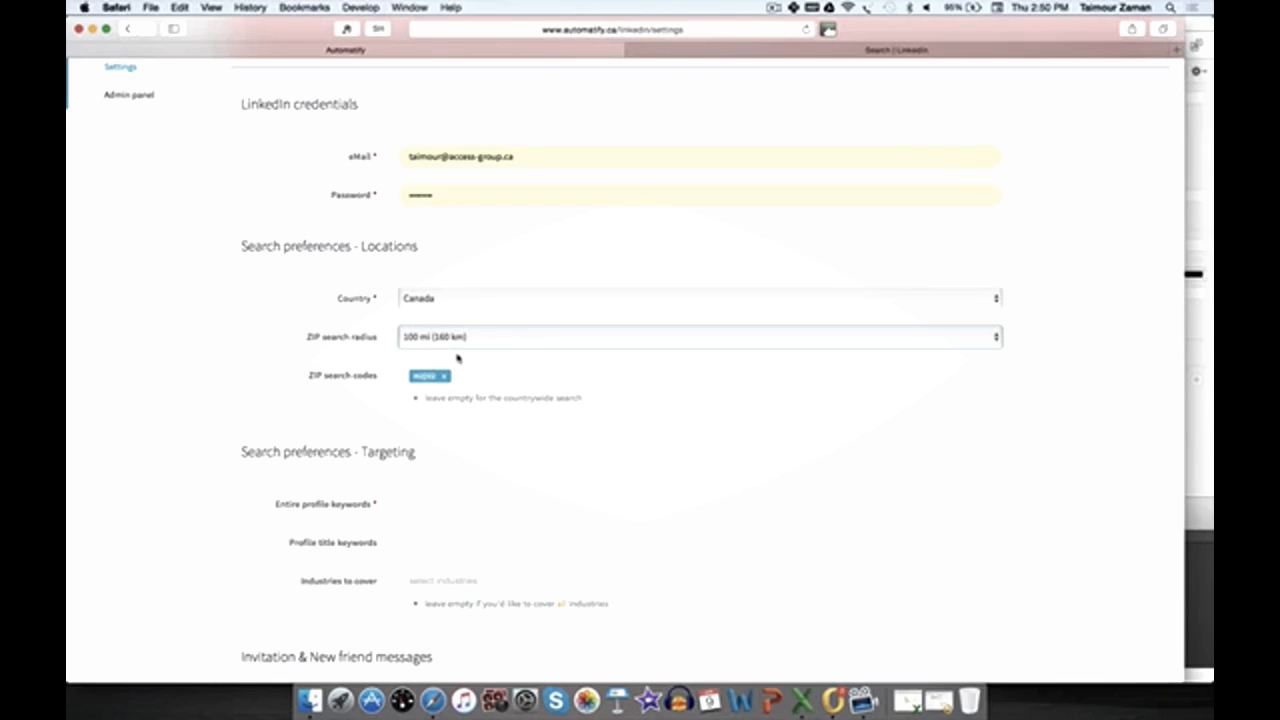
Step: Examine the Search preferences - Targeting fields
scroll(457, 357, down, 5)
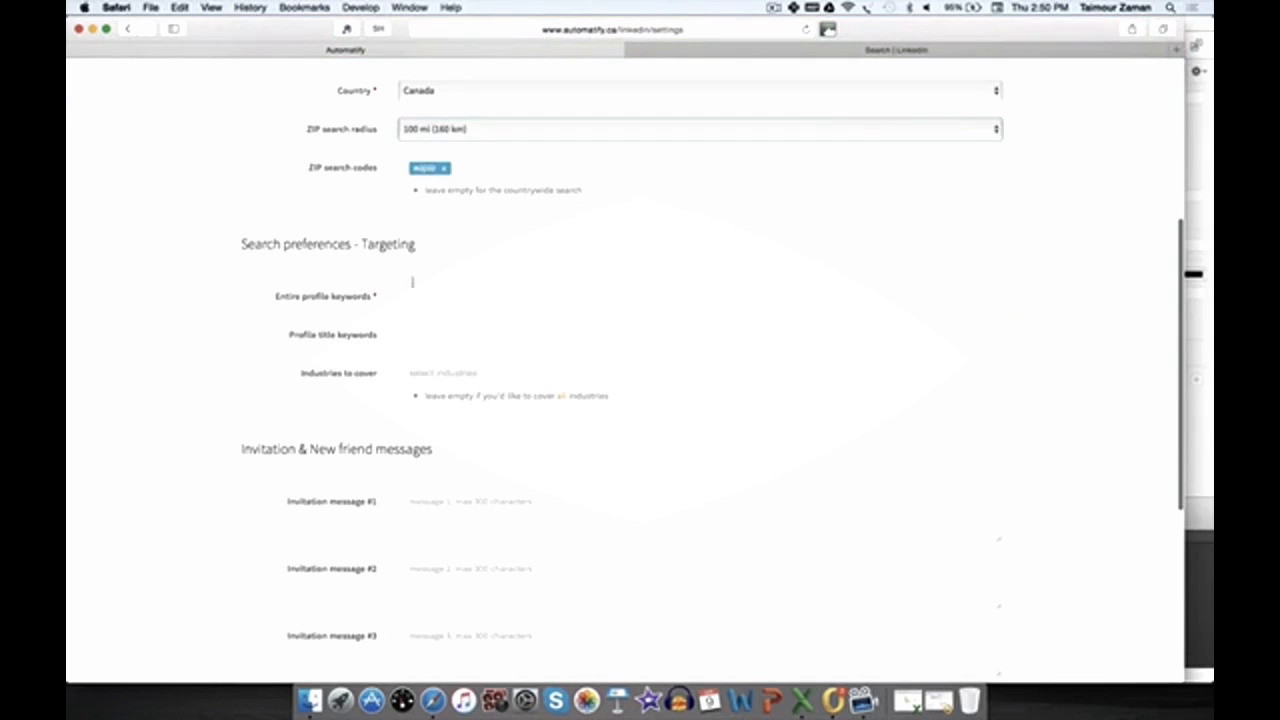
drag(243, 240, 423, 240)
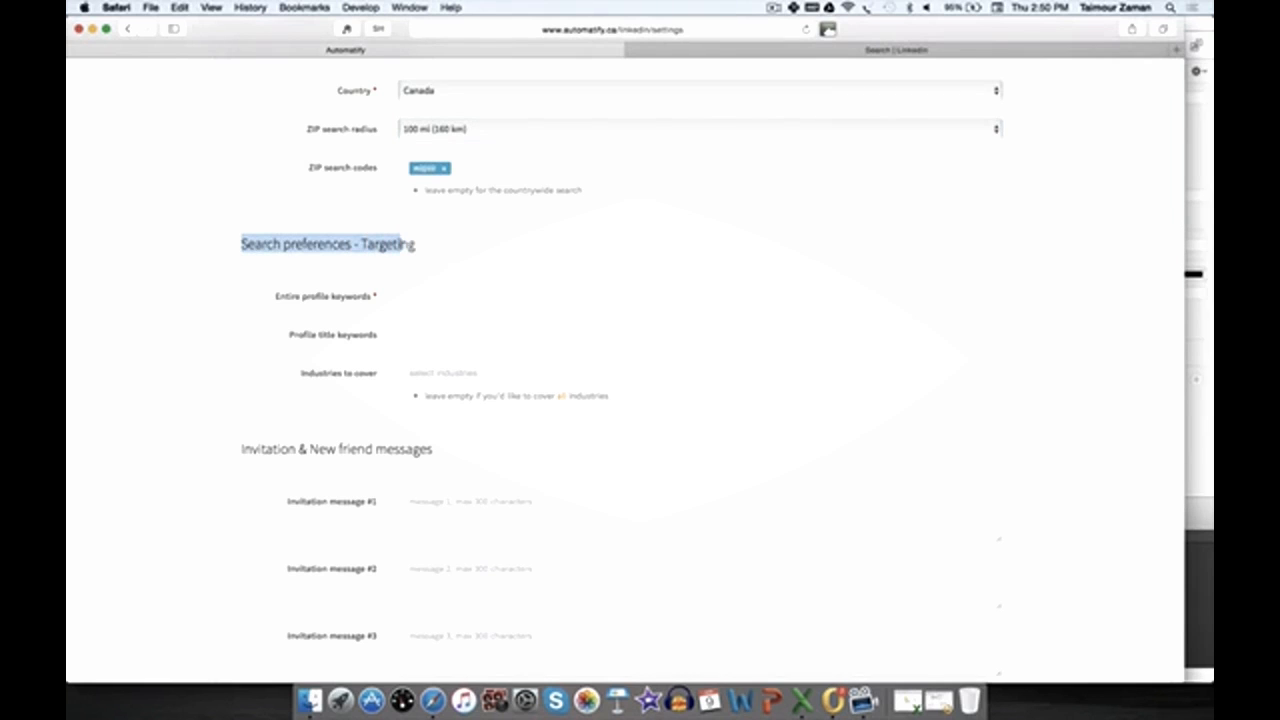
click(420, 248)
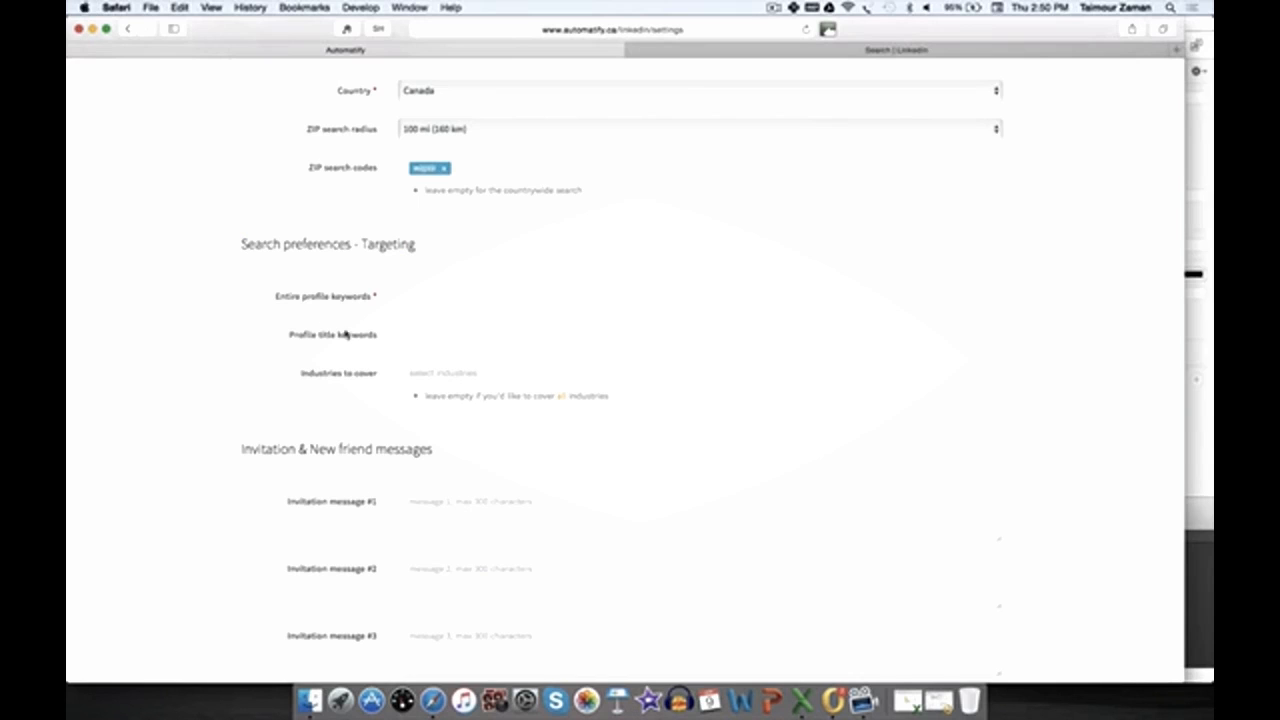
scroll(366, 328, up, 3)
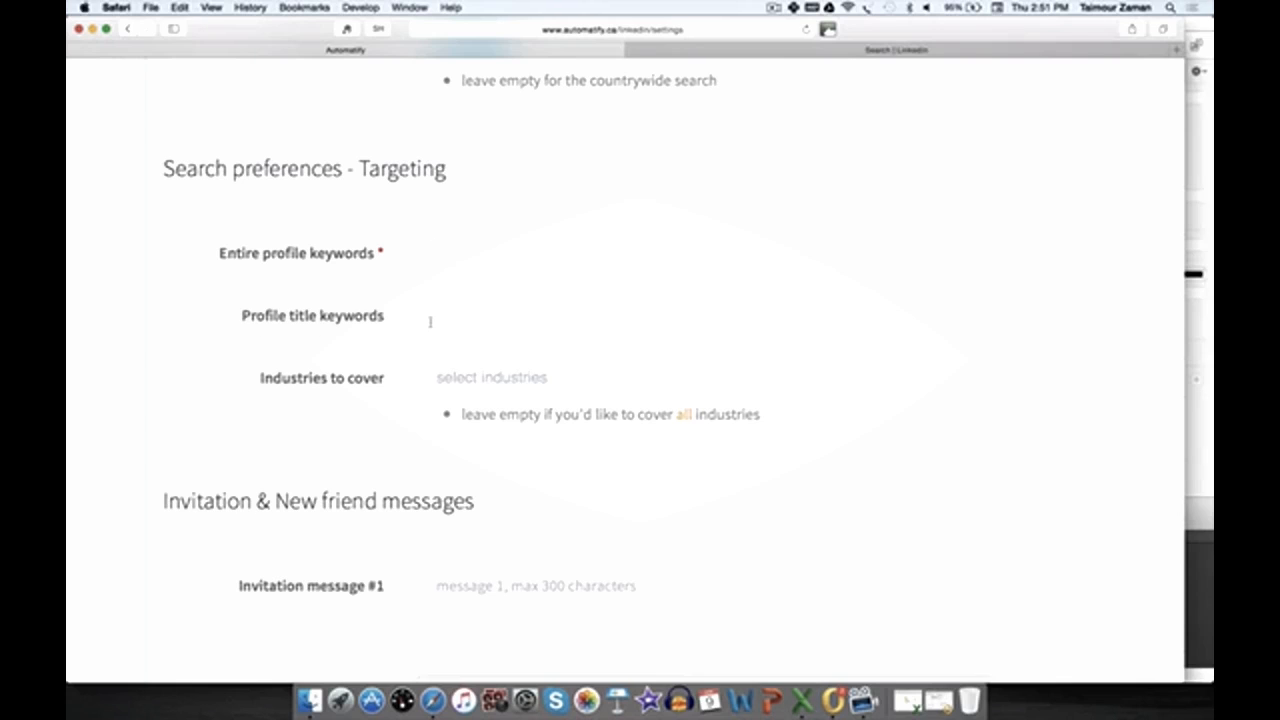
key(super+minus)
key(super+minus)
key(super+minus)
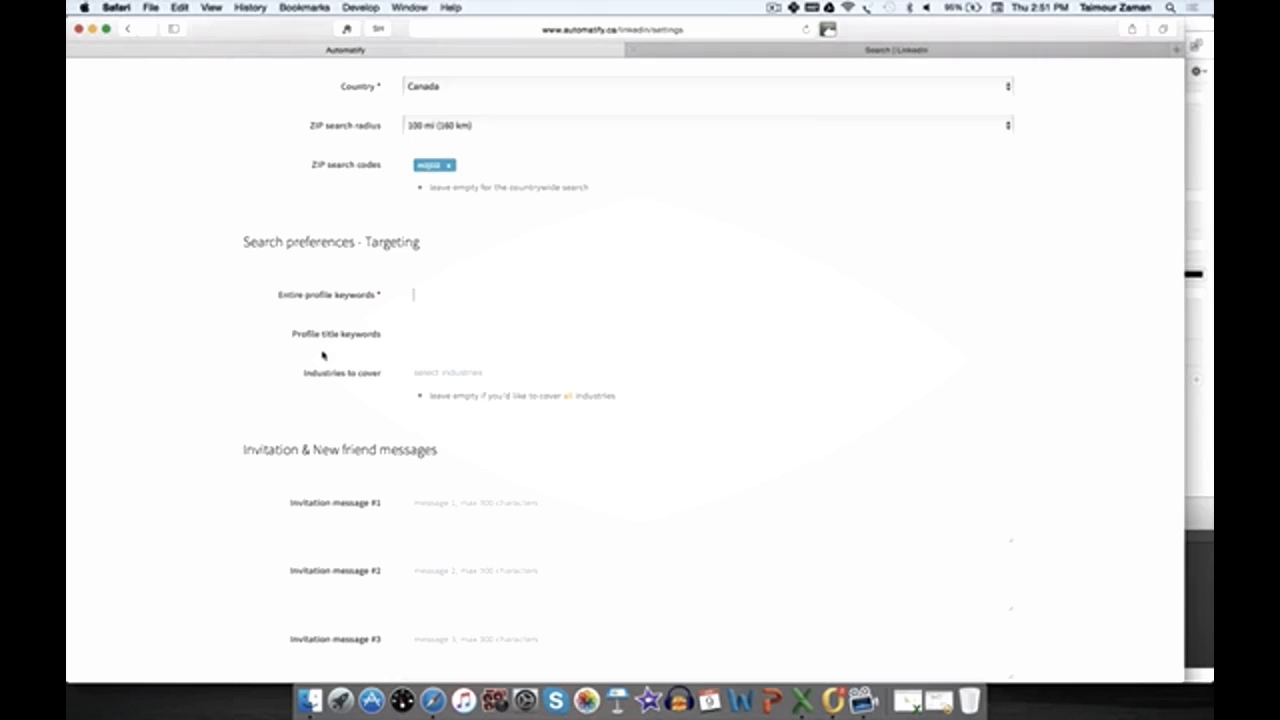
Step: Copy the title Senior Vice President of Sales from a LinkedIn search result and add it as a profile title keyword
click(726, 50)
scroll(609, 72, up, 3)
scroll(609, 72, up, 5)
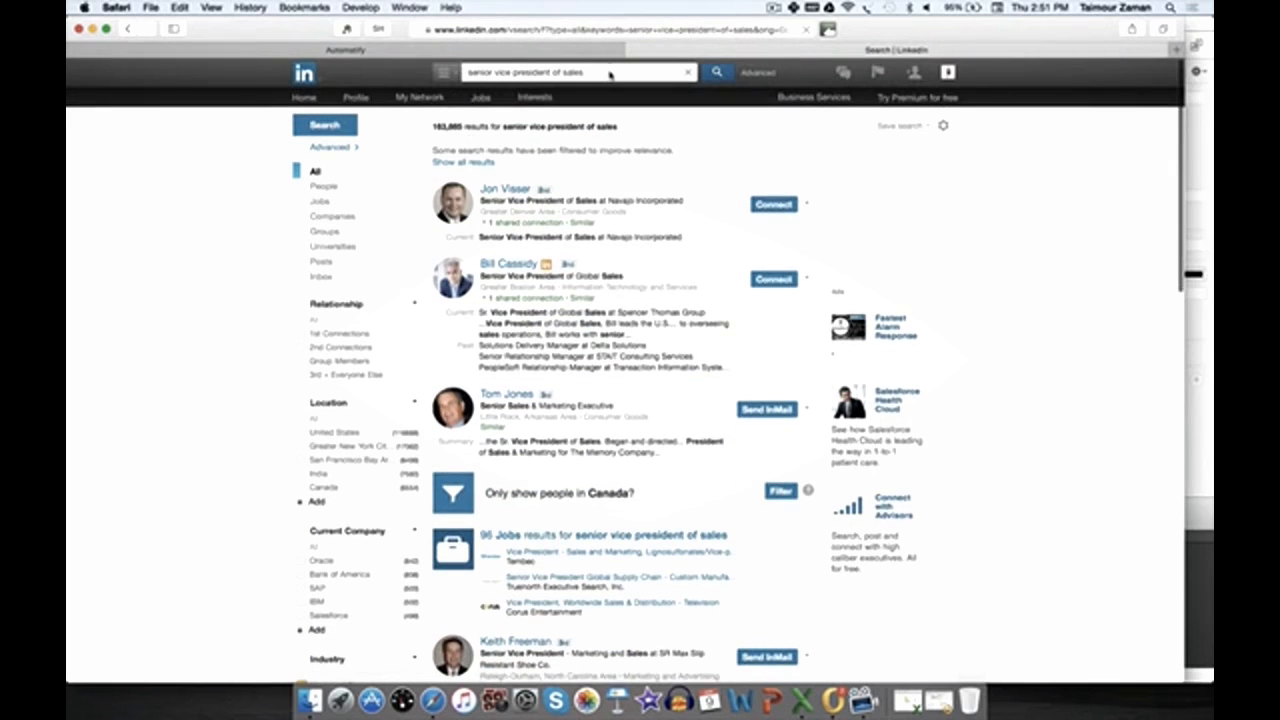
key(Return)
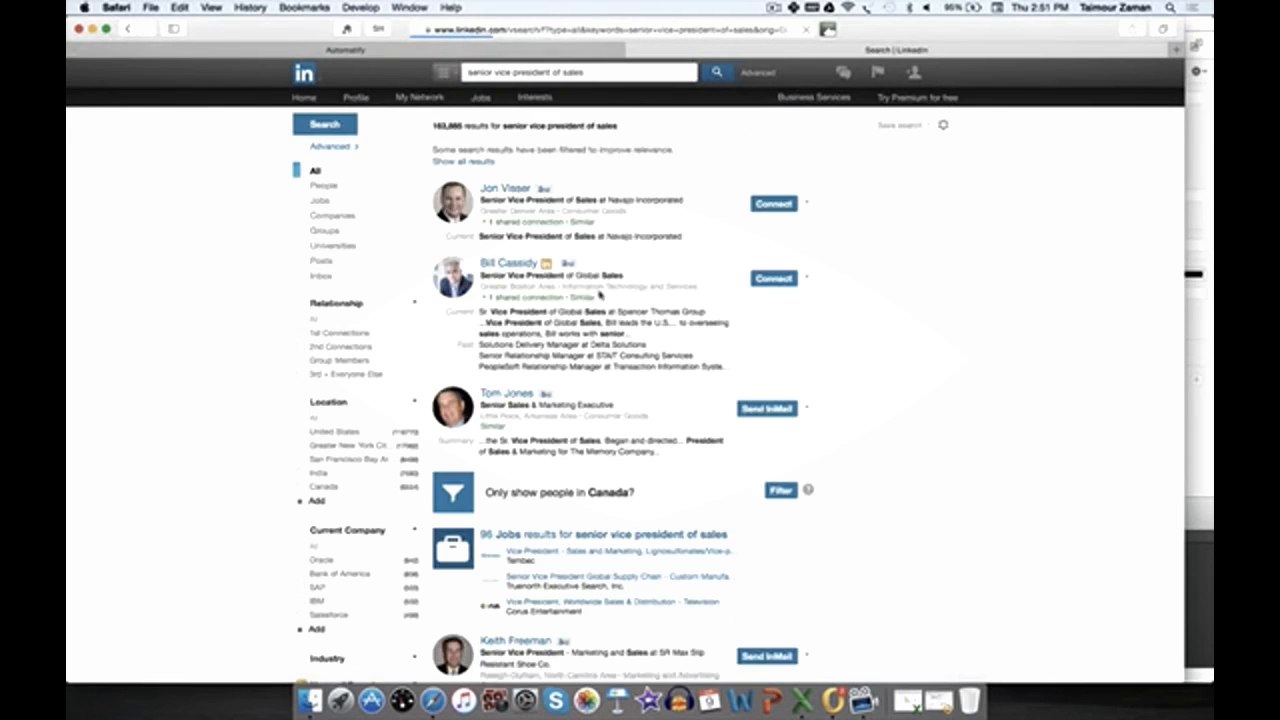
scroll(568, 117, down, 2)
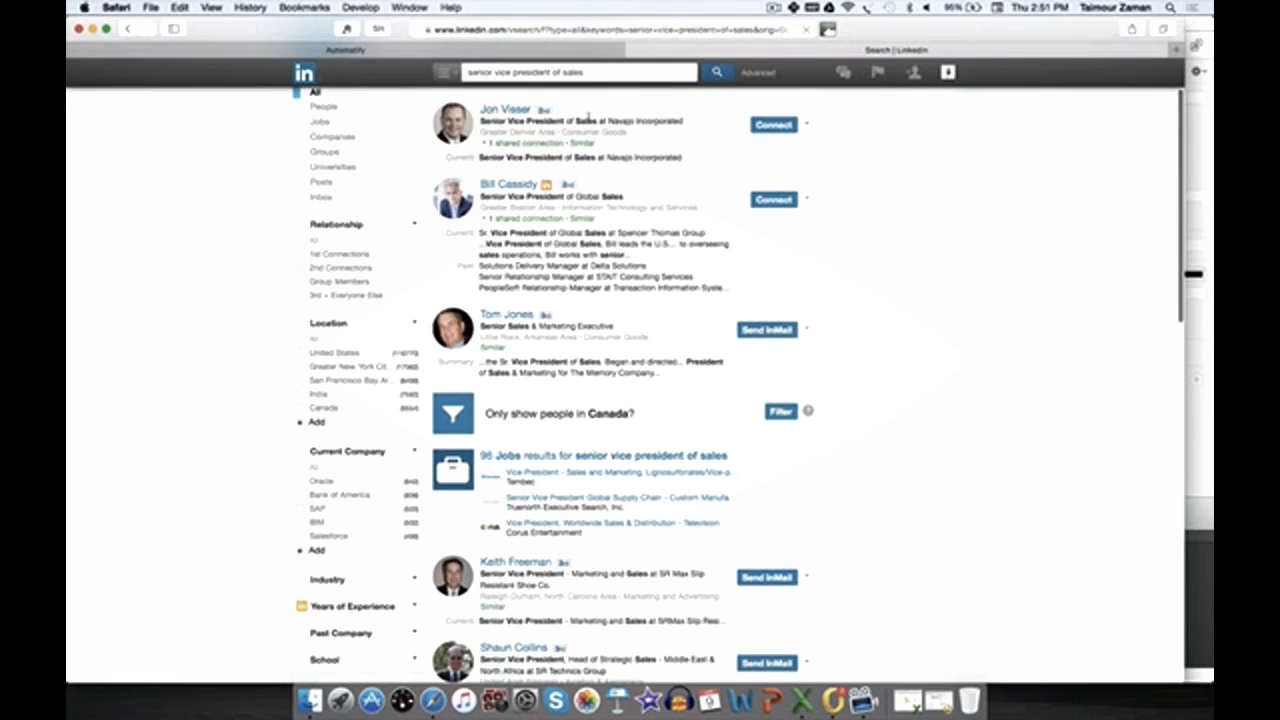
drag(597, 120, 480, 121)
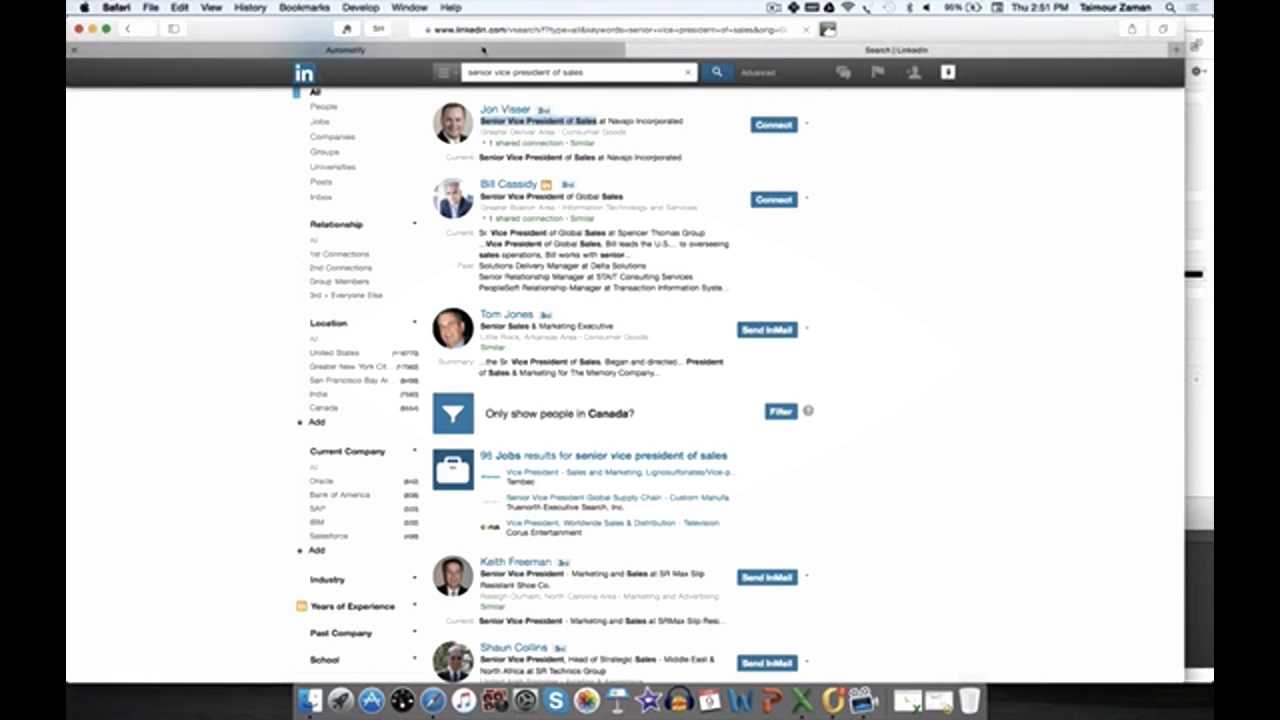
click(482, 48)
click(458, 334)
key(super+v)
key(Return)
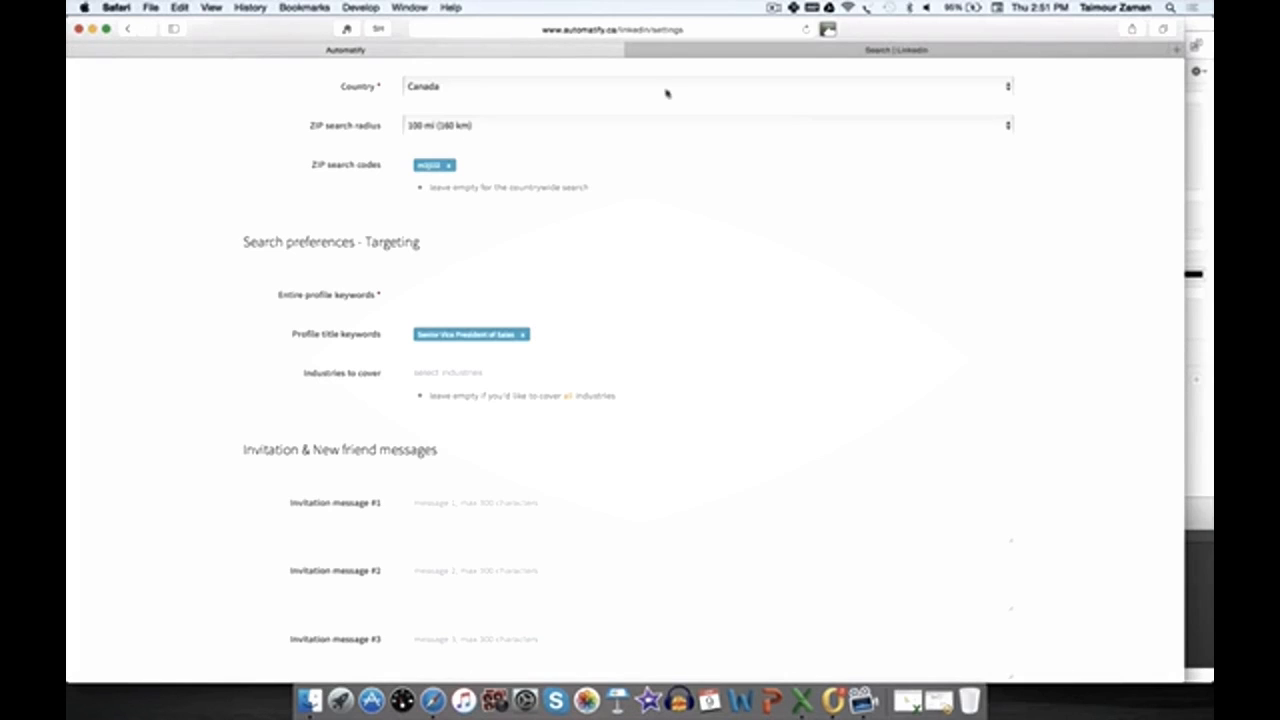
Step: Copy the title Senior Sales & Marketing Executive from another result and add it as a profile title keyword
click(686, 49)
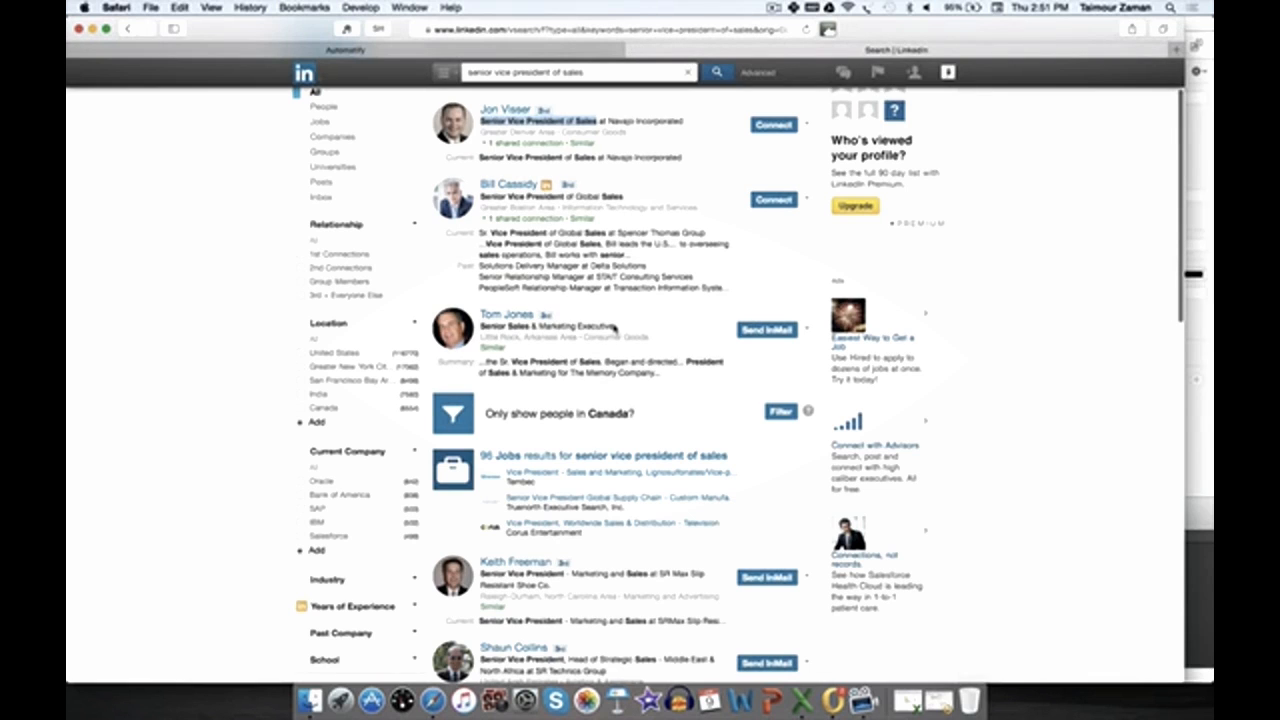
drag(614, 328, 480, 327)
key(super+c)
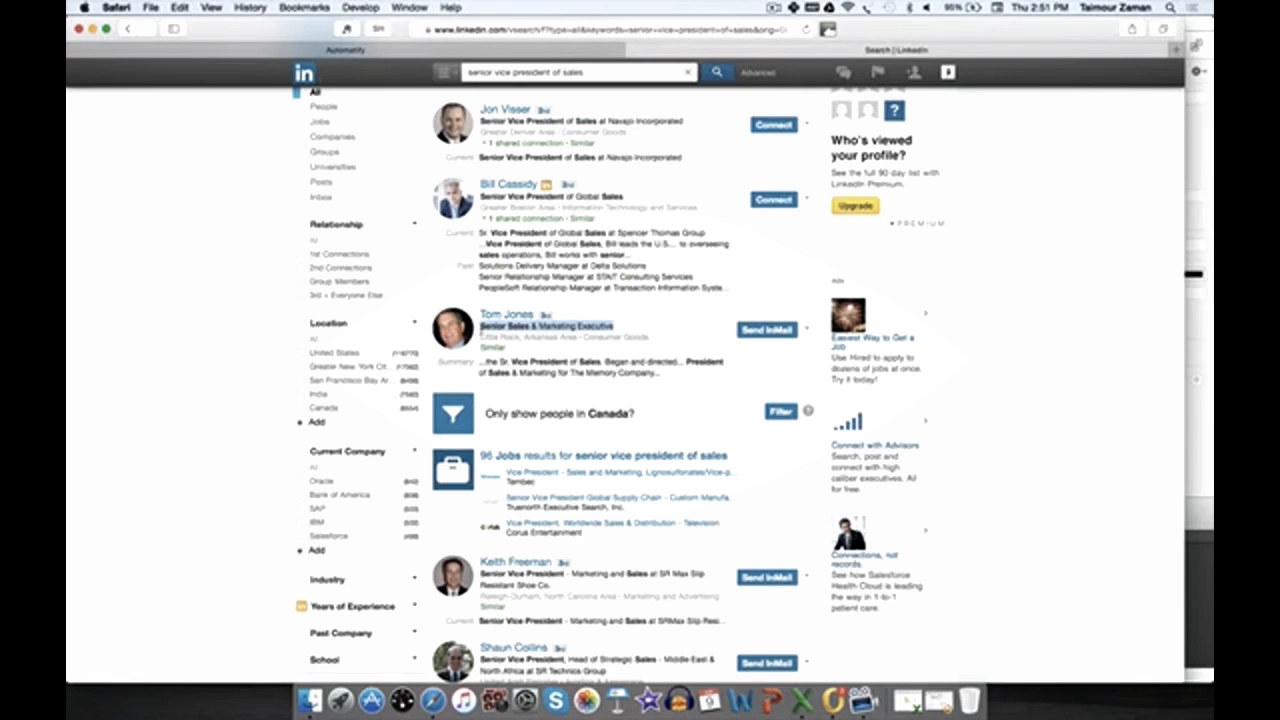
click(573, 46)
key(super+v)
key(Return)
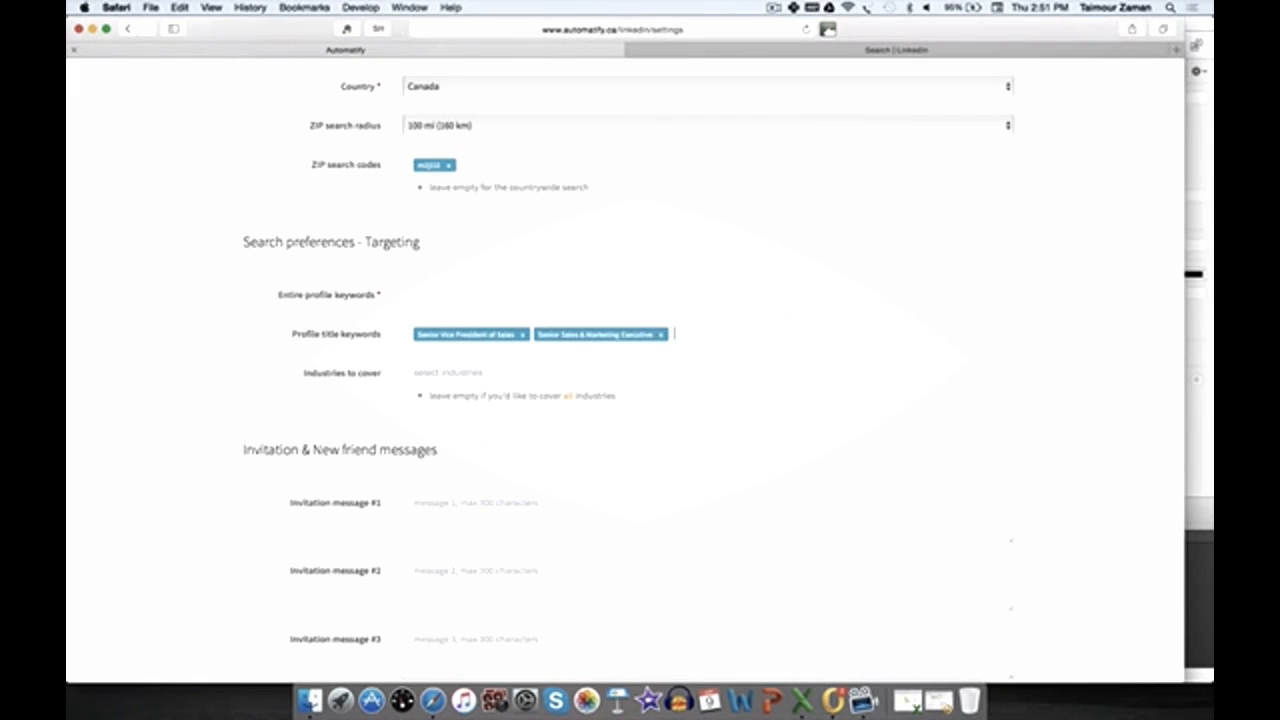
Step: Copy Senior Vice President, Head of Strategic Sales from a further result and paste it as profile title keywords
click(684, 52)
scroll(677, 296, down, 5)
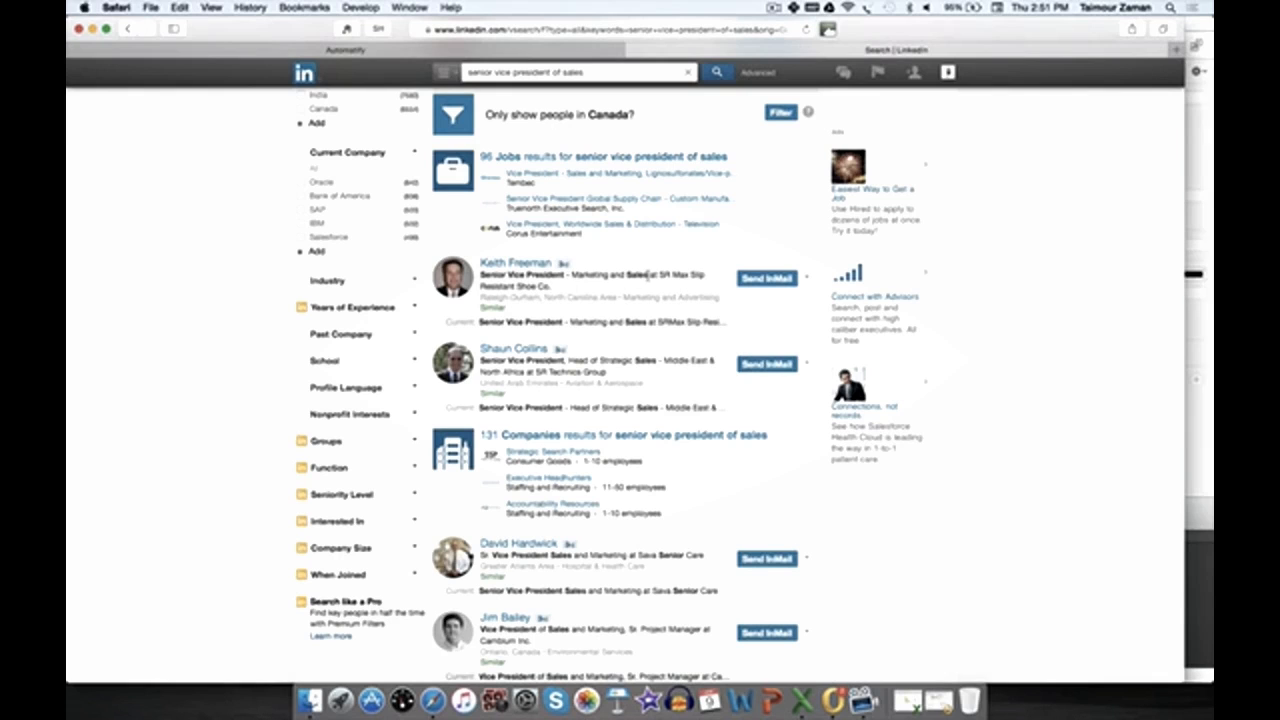
scroll(648, 275, down, 3)
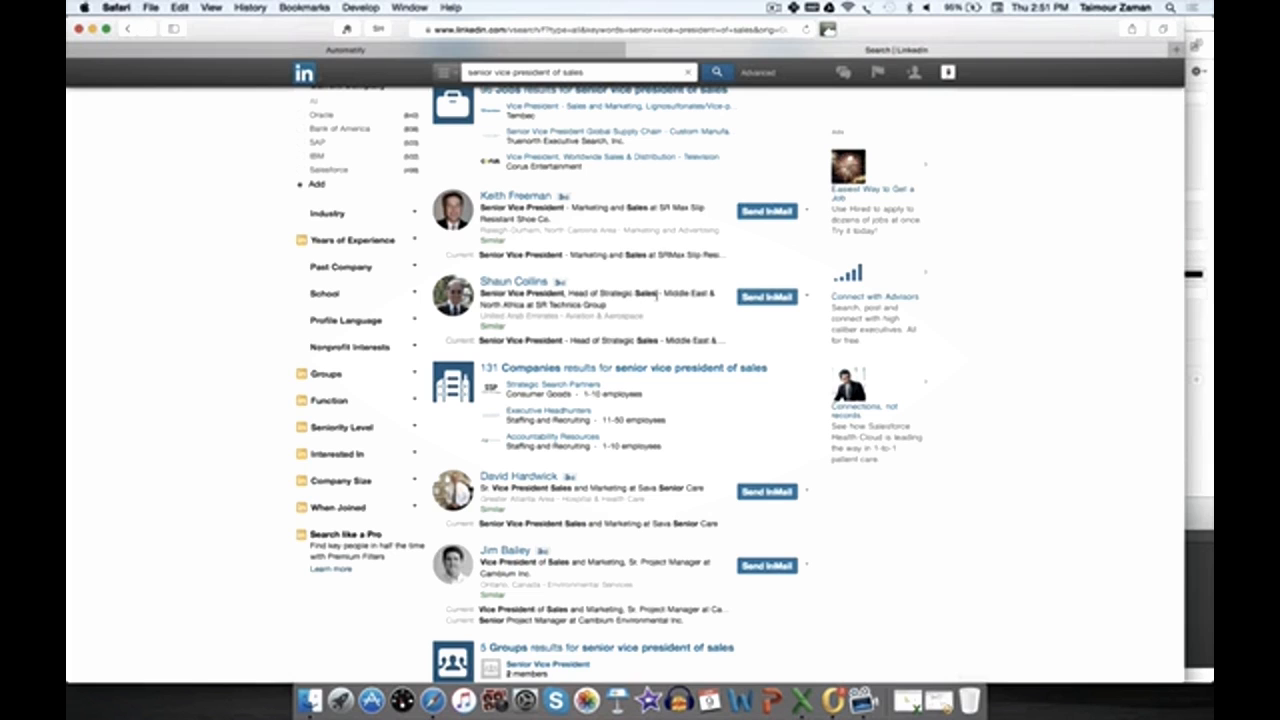
drag(657, 293, 482, 293)
key(super+c)
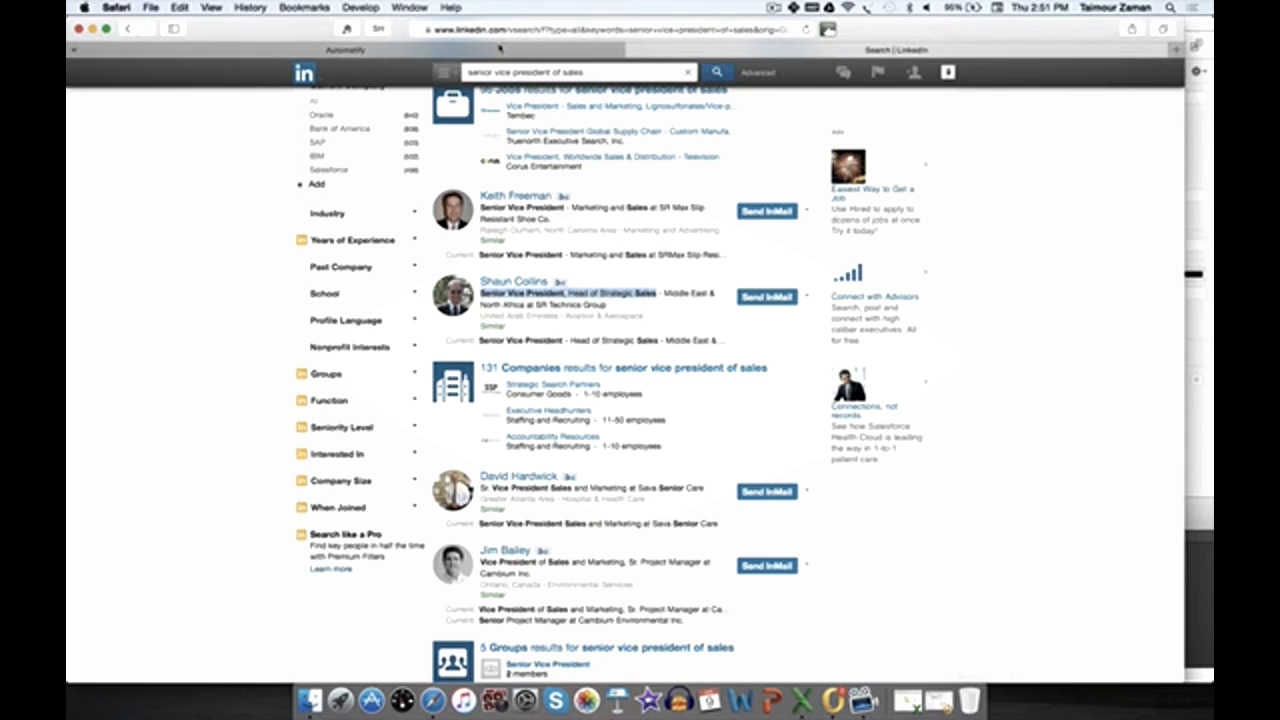
click(345, 49)
key(super+v)
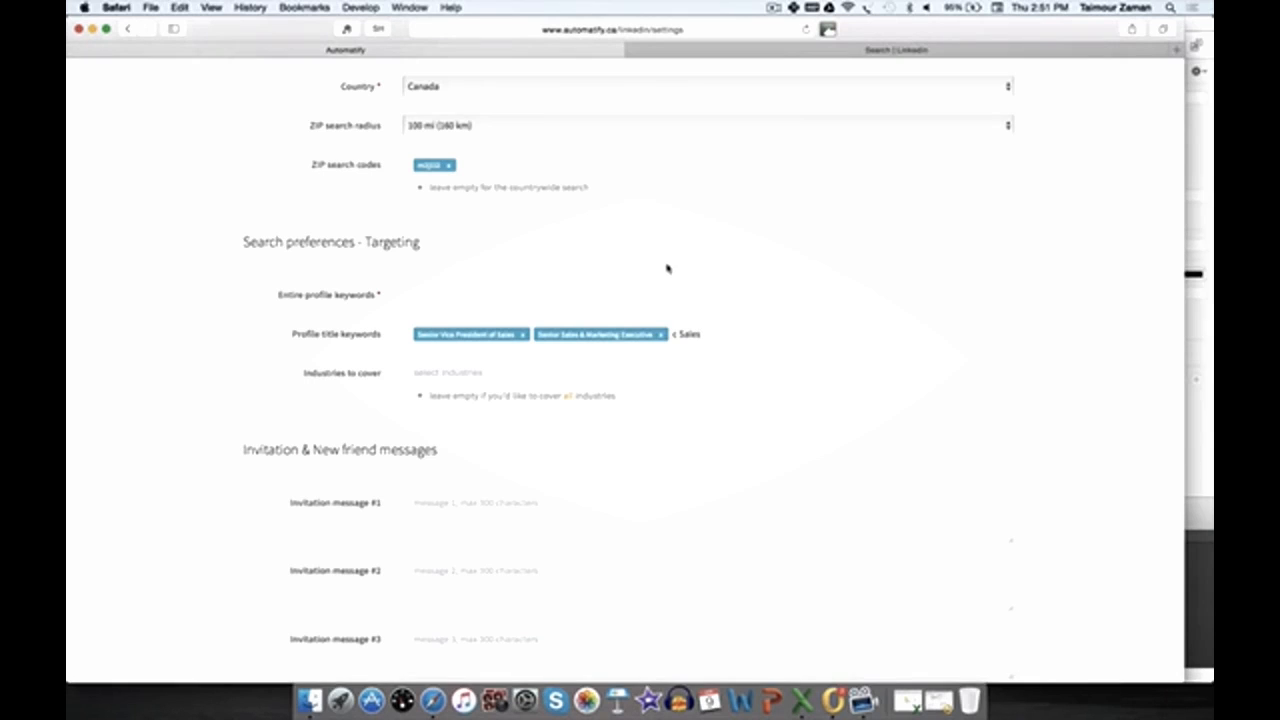
key(Return)
key(super+v)
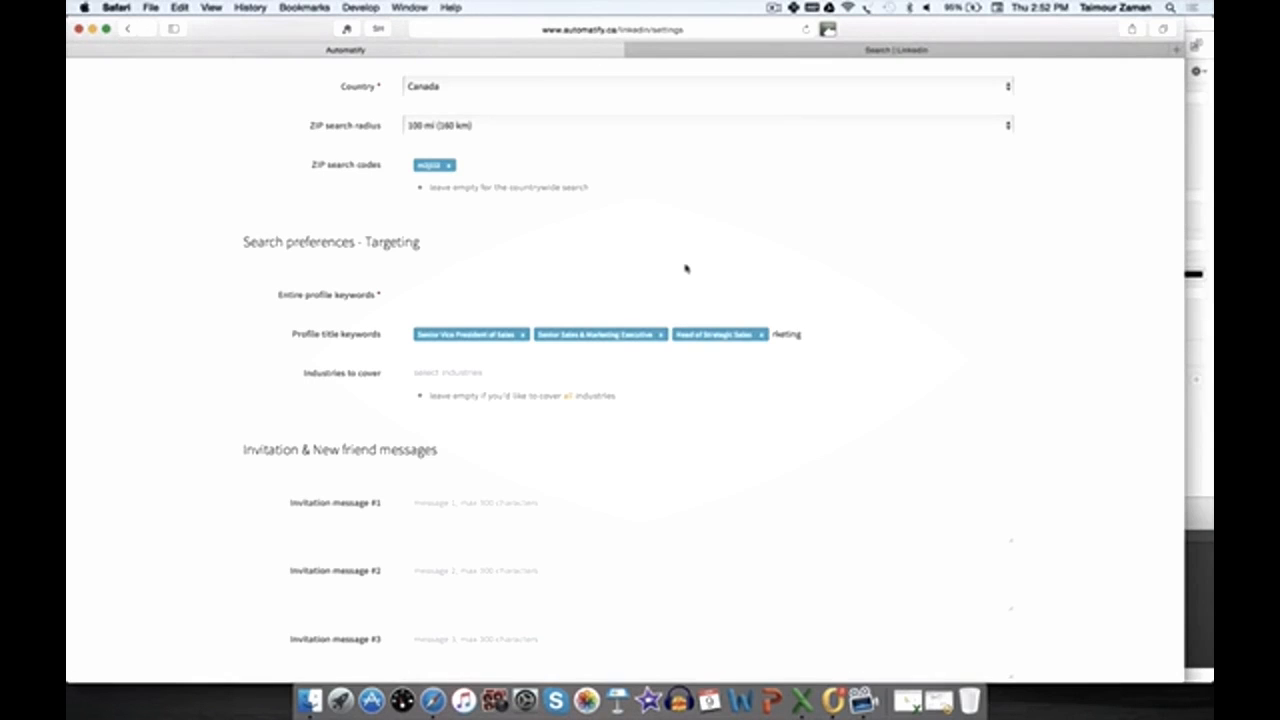
Step: Confirm Sr. Vice President Sales and Marketing as a profile title keyword
key(Return)
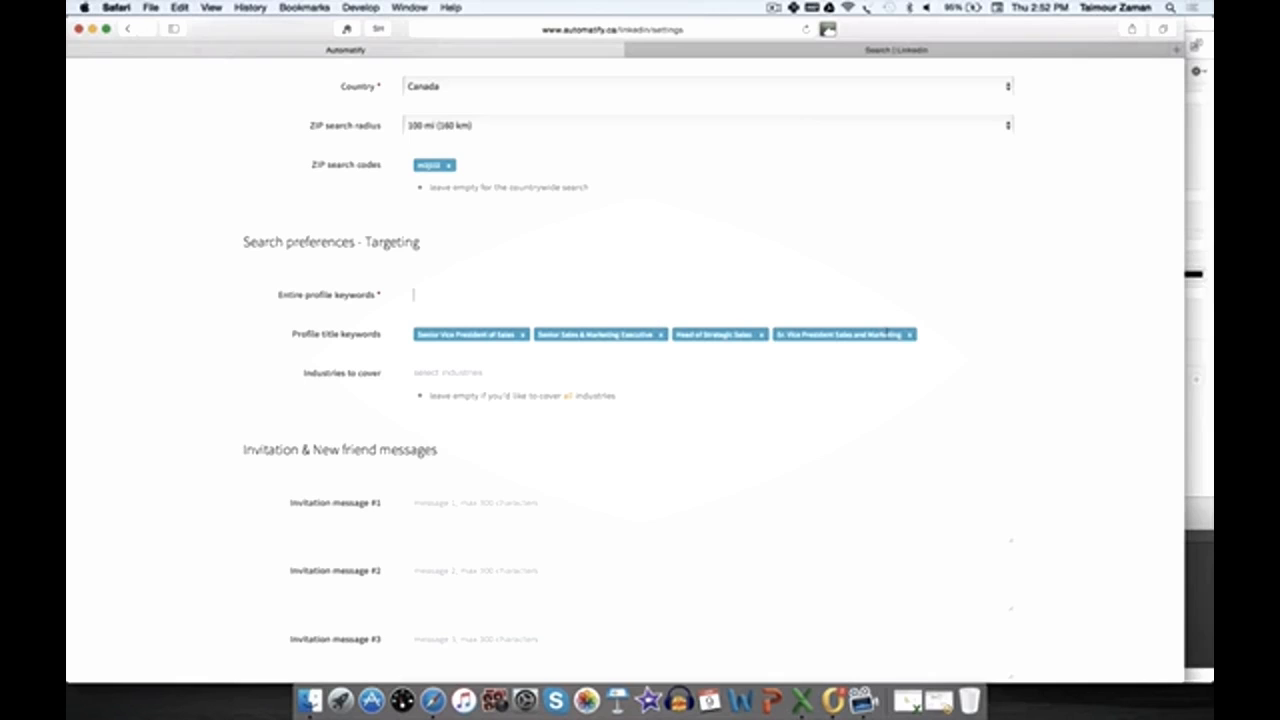
text(Innovation)
key(Return)
text(Social se)
text(rvices)
key(Return)
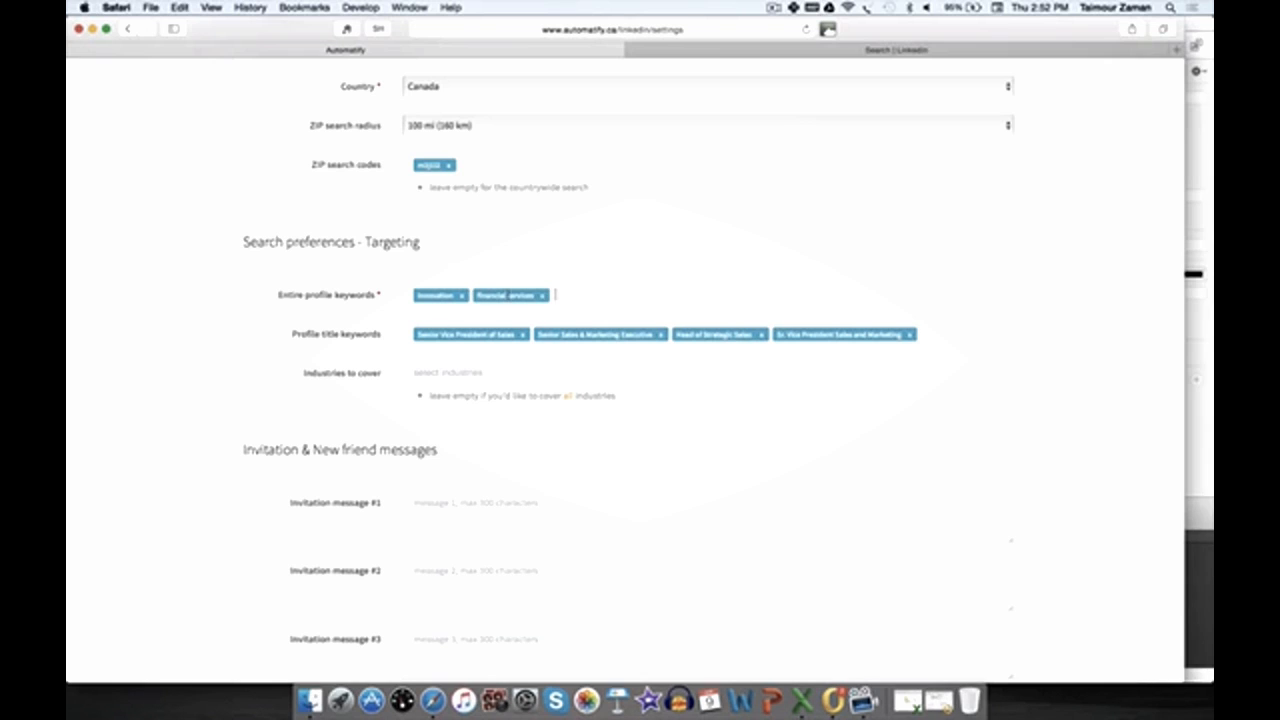
click(541, 296)
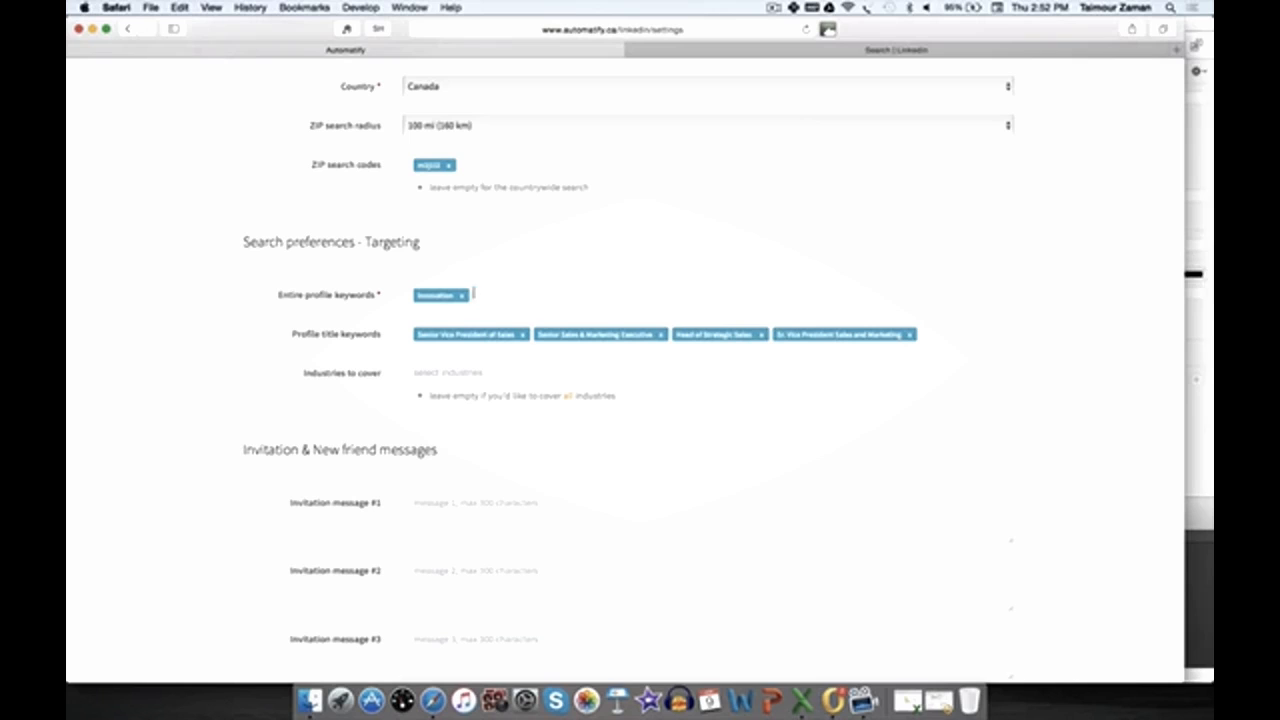
click(462, 296)
Step: Enter Senior Vice President of Sales, Senior Sales and Marketing Executive, Senior Marketing Director, director of sales and director of marketing as entire profile keywords
click(926, 328)
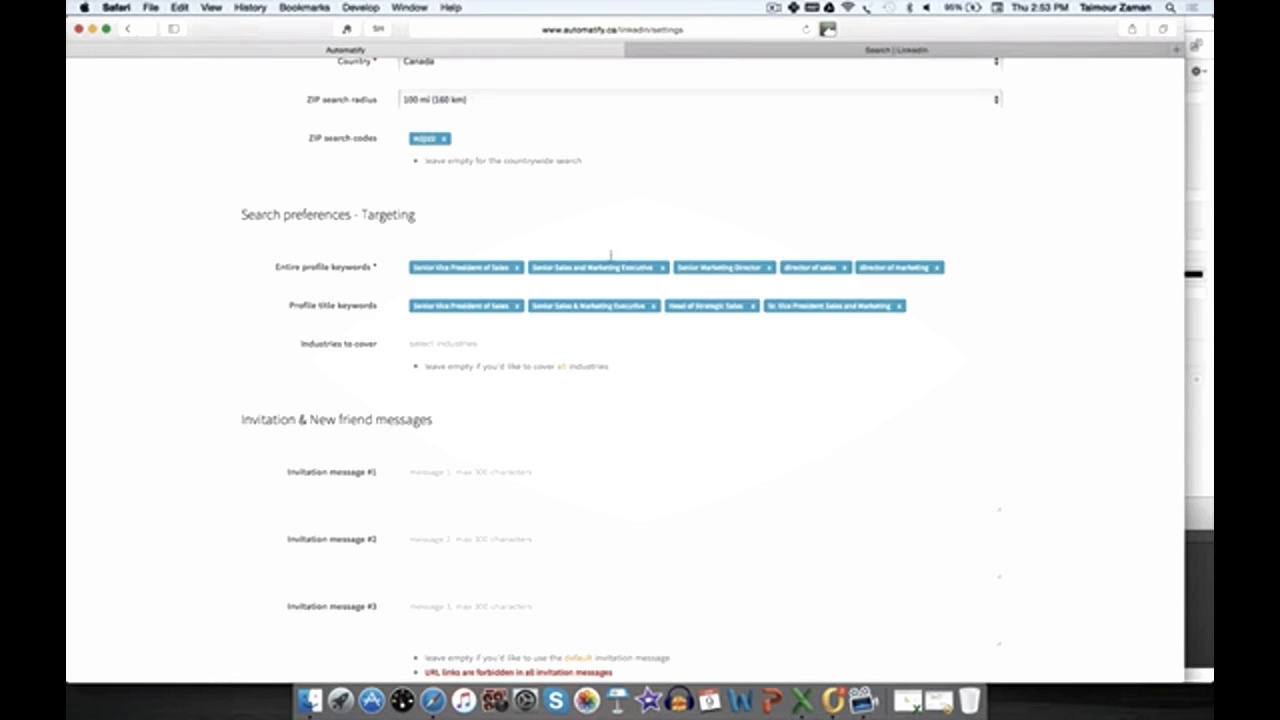
scroll(456, 315, down, 2)
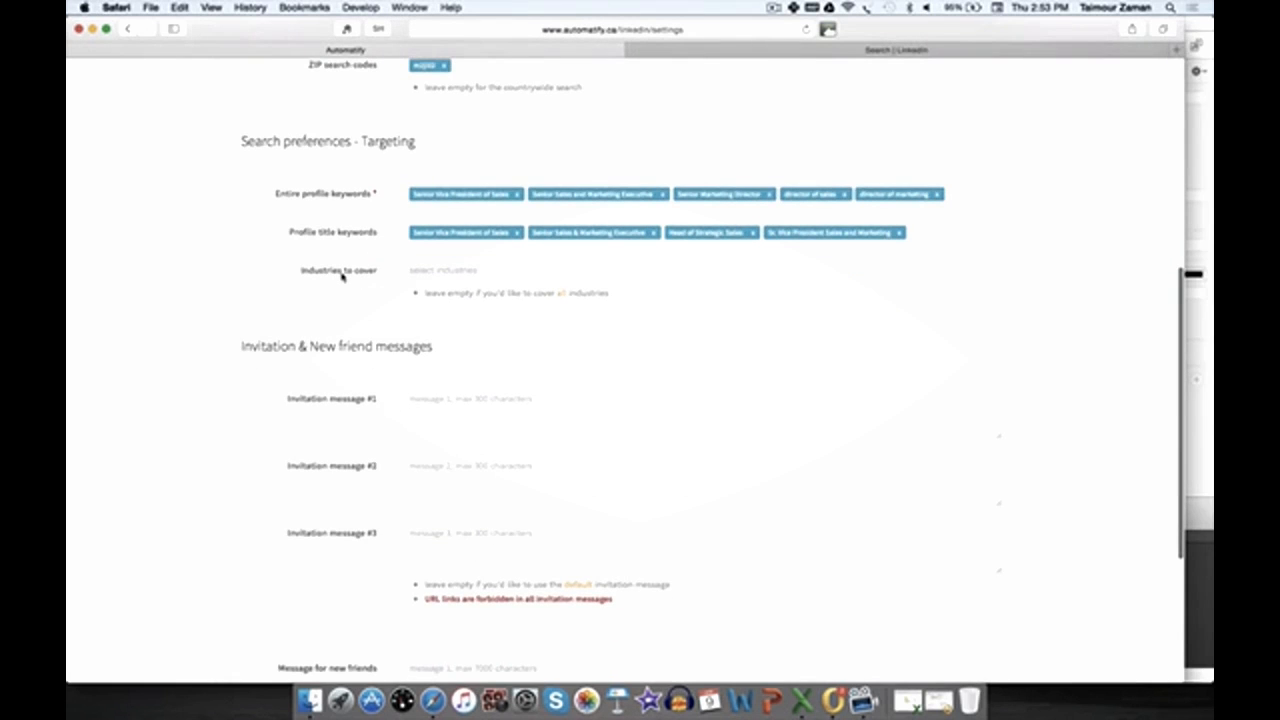
scroll(343, 277, up, 5)
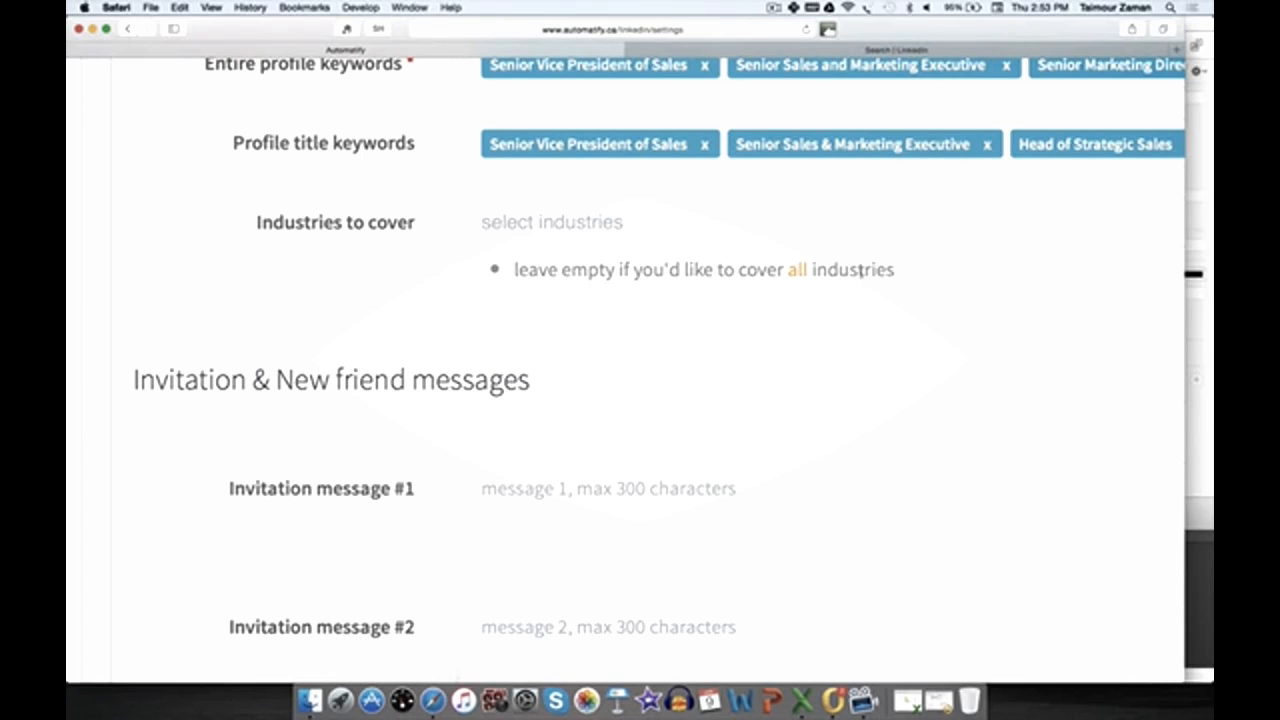
Step: Select Information Services and Financial Services as industries to cover
scroll(661, 265, down, 3)
click(638, 266)
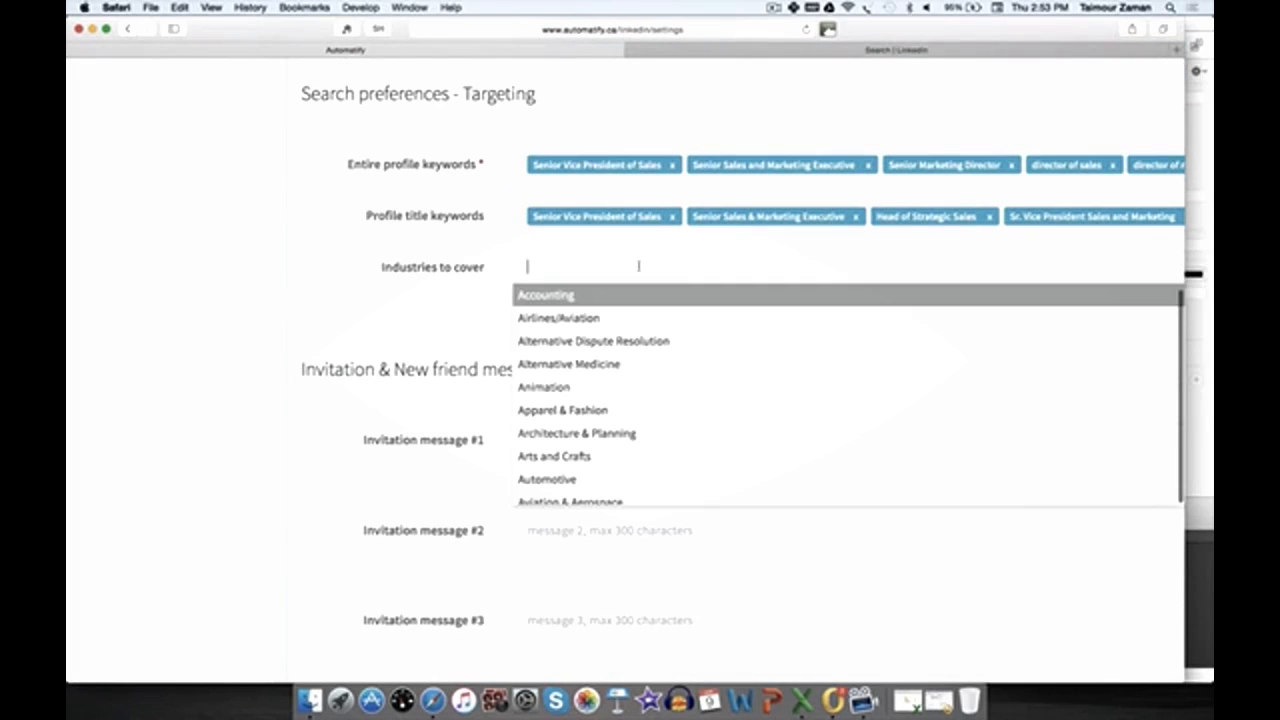
text(in)
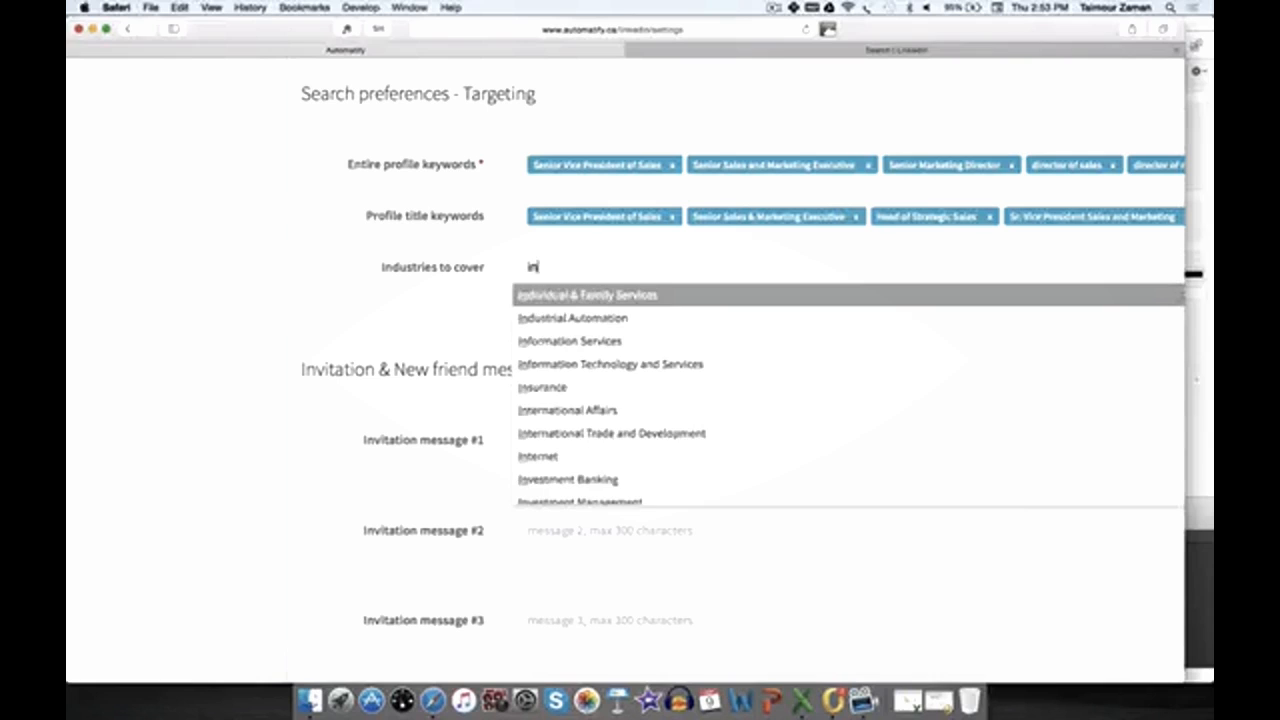
text(for)
key(Return)
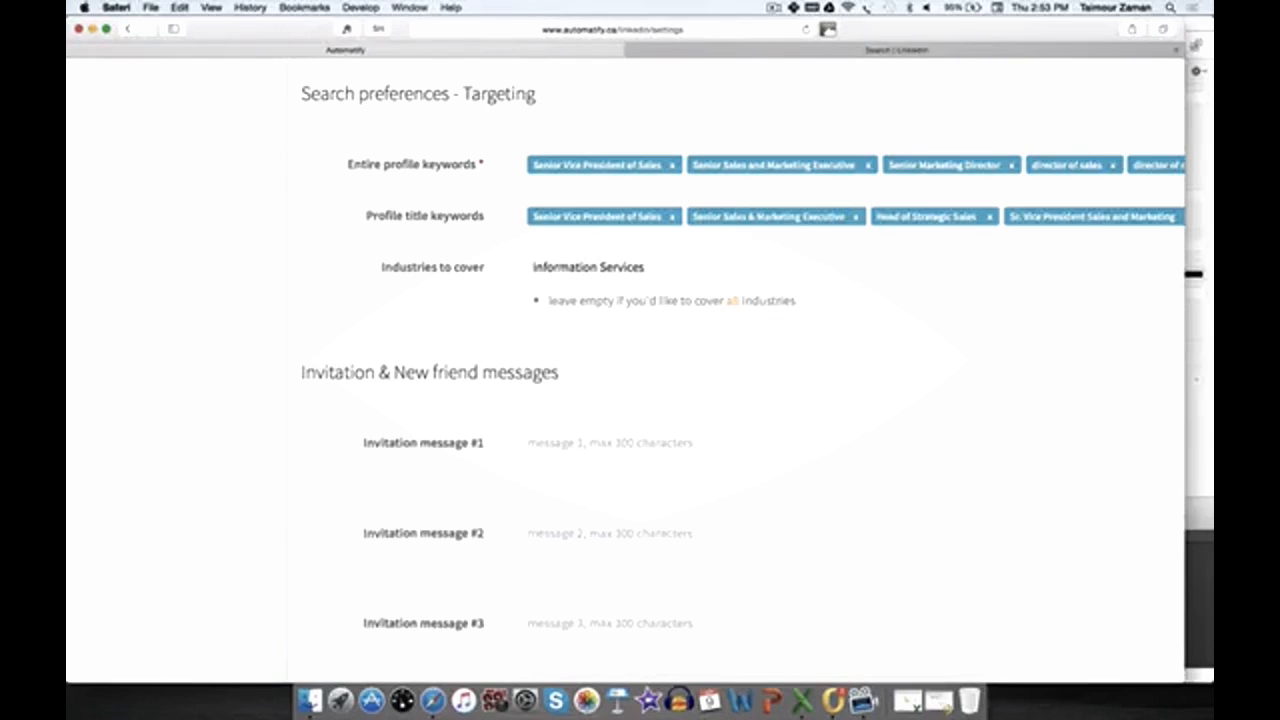
text(finan)
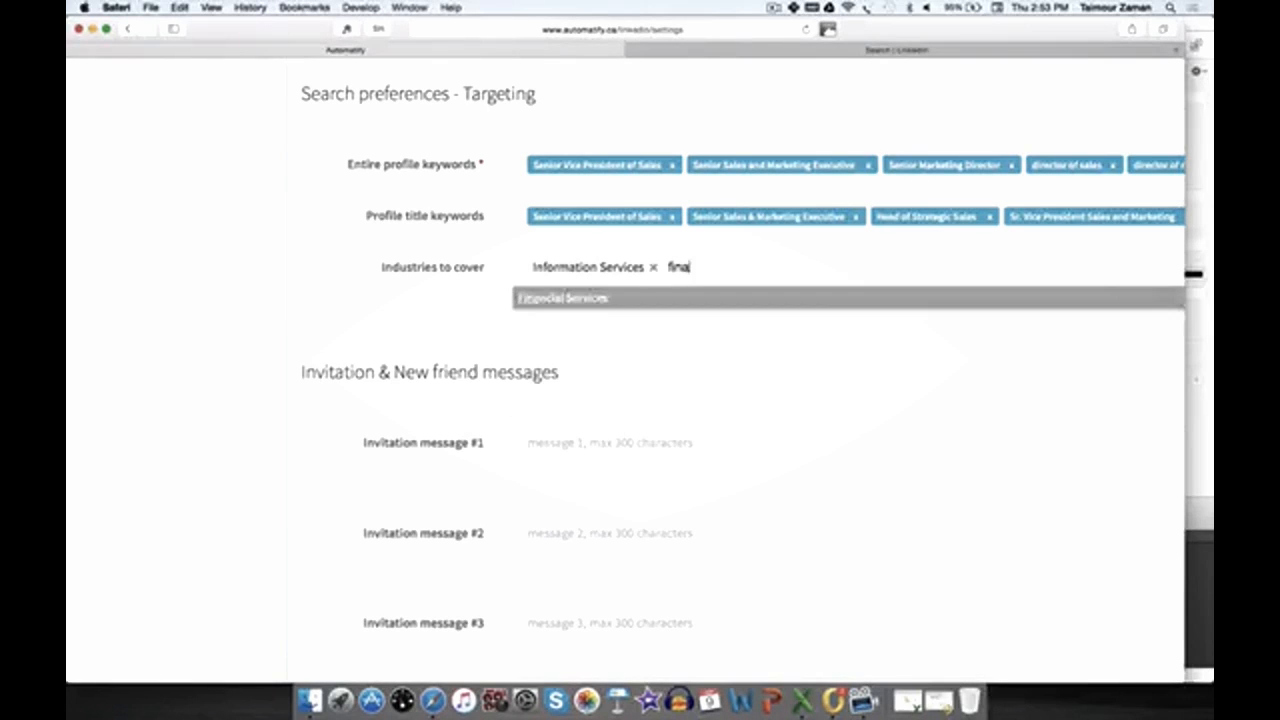
key(Return)
key(super+minus)
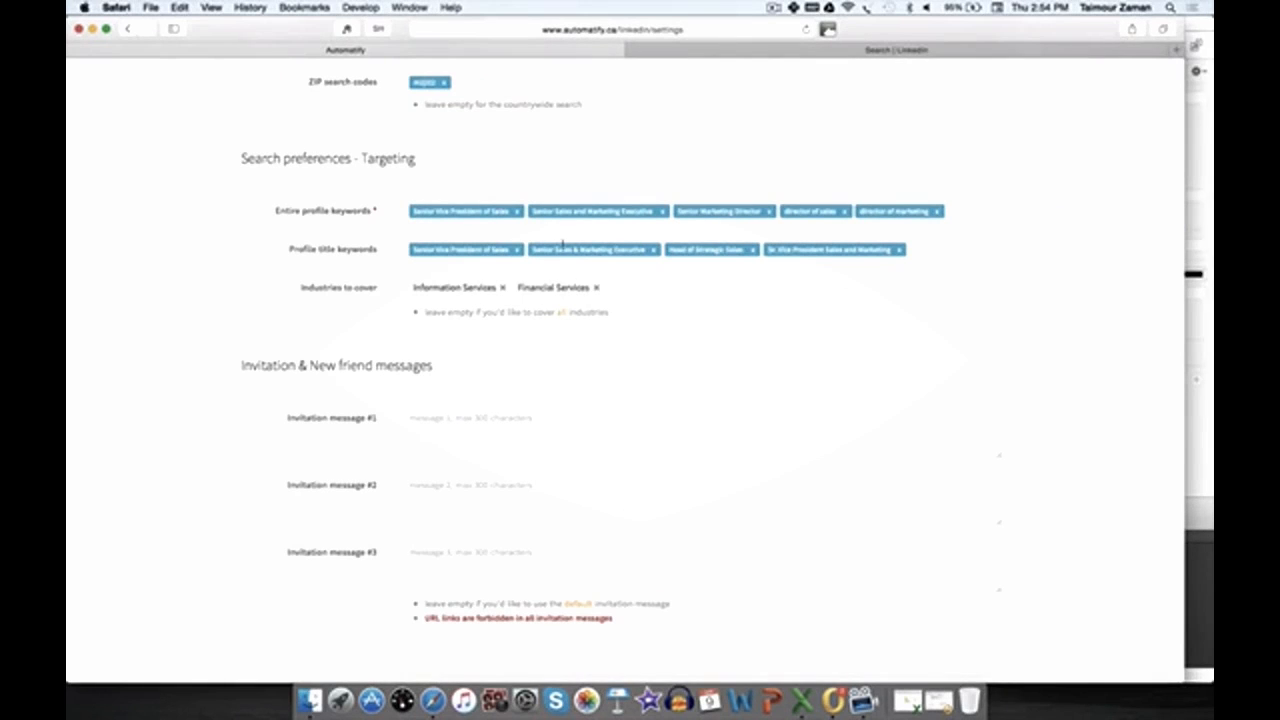
Step: Copy the opening call-request paragraphs from the Outlook draft and paste them into Invitation message #1
scroll(330, 337, down, 2)
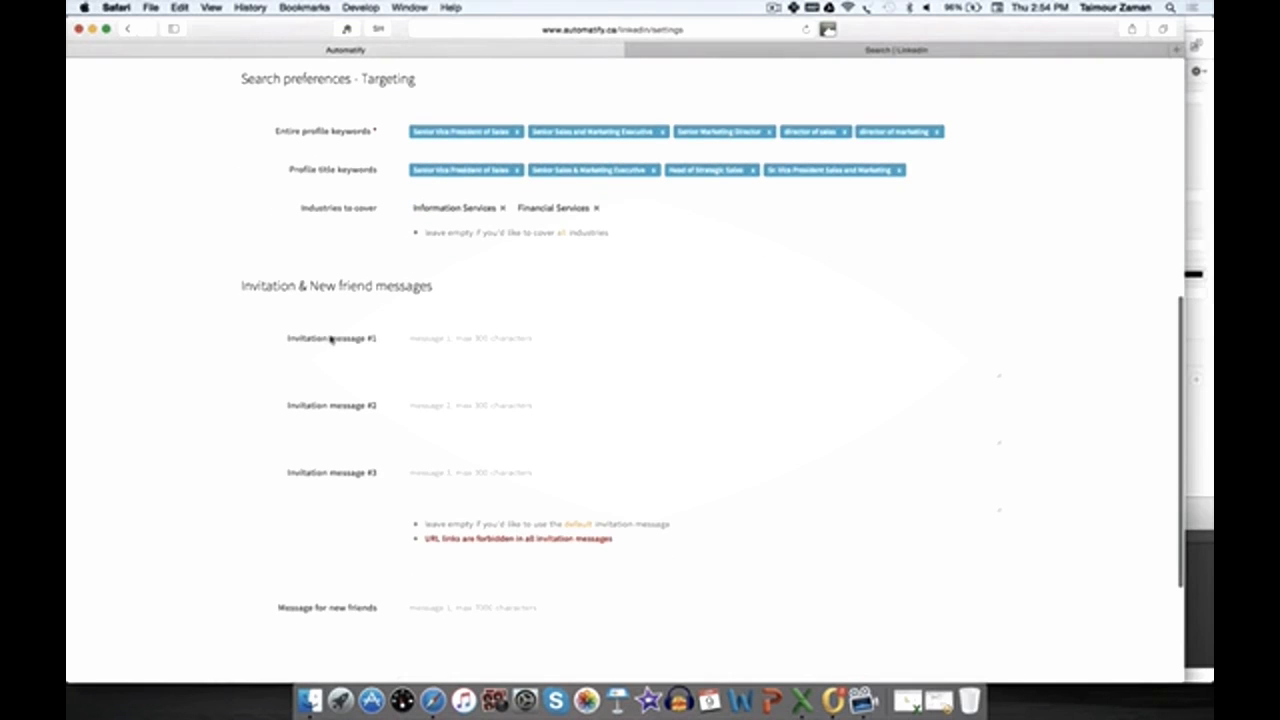
scroll(426, 353, up, 1)
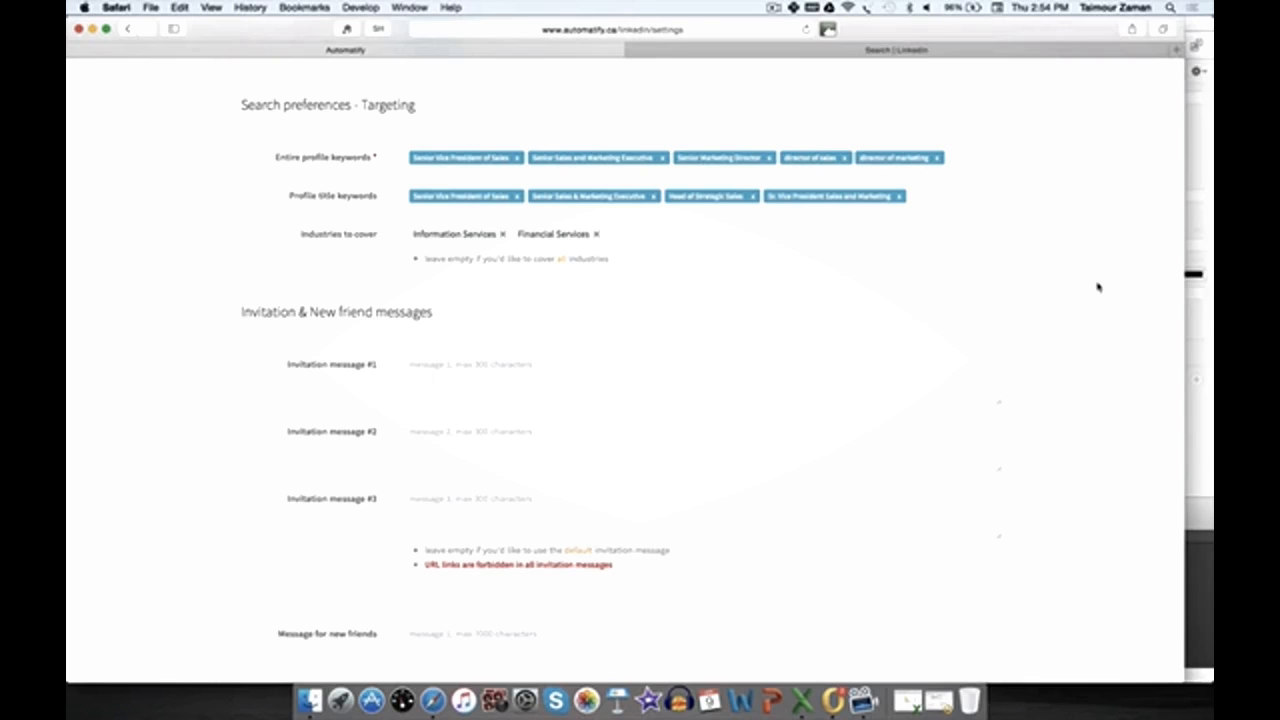
drag(986, 34, 1006, 151)
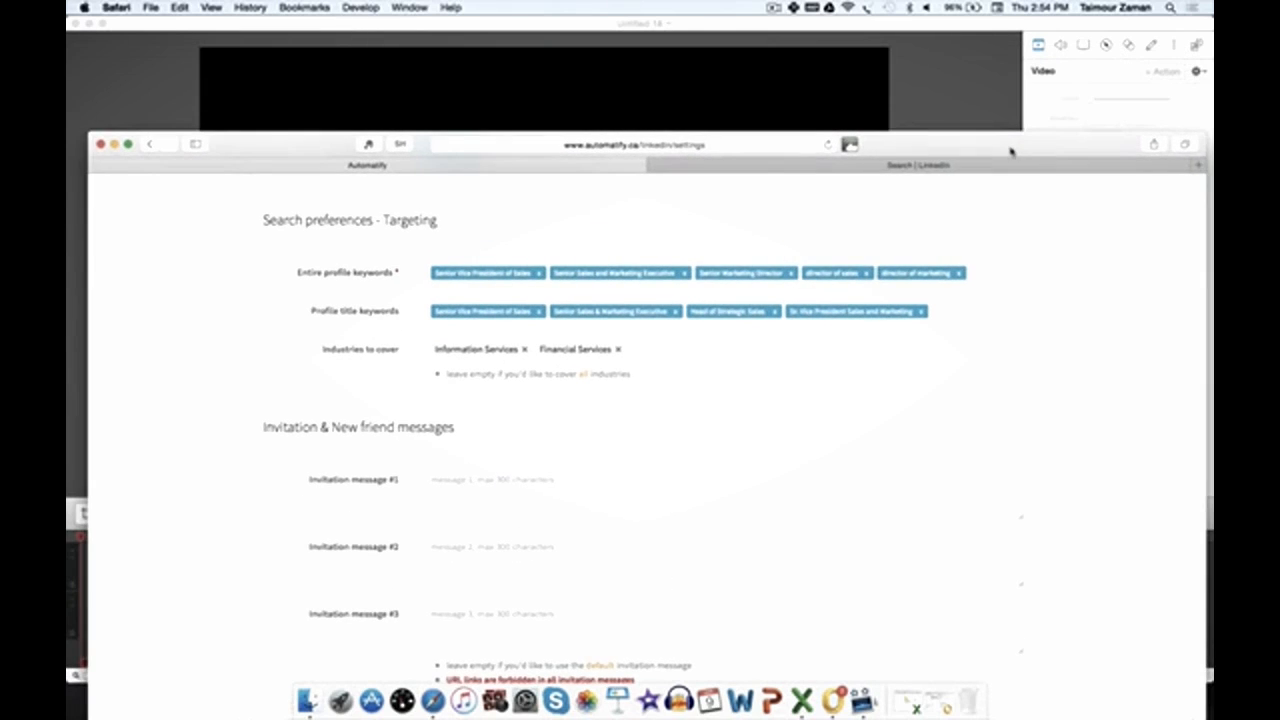
click(89, 22)
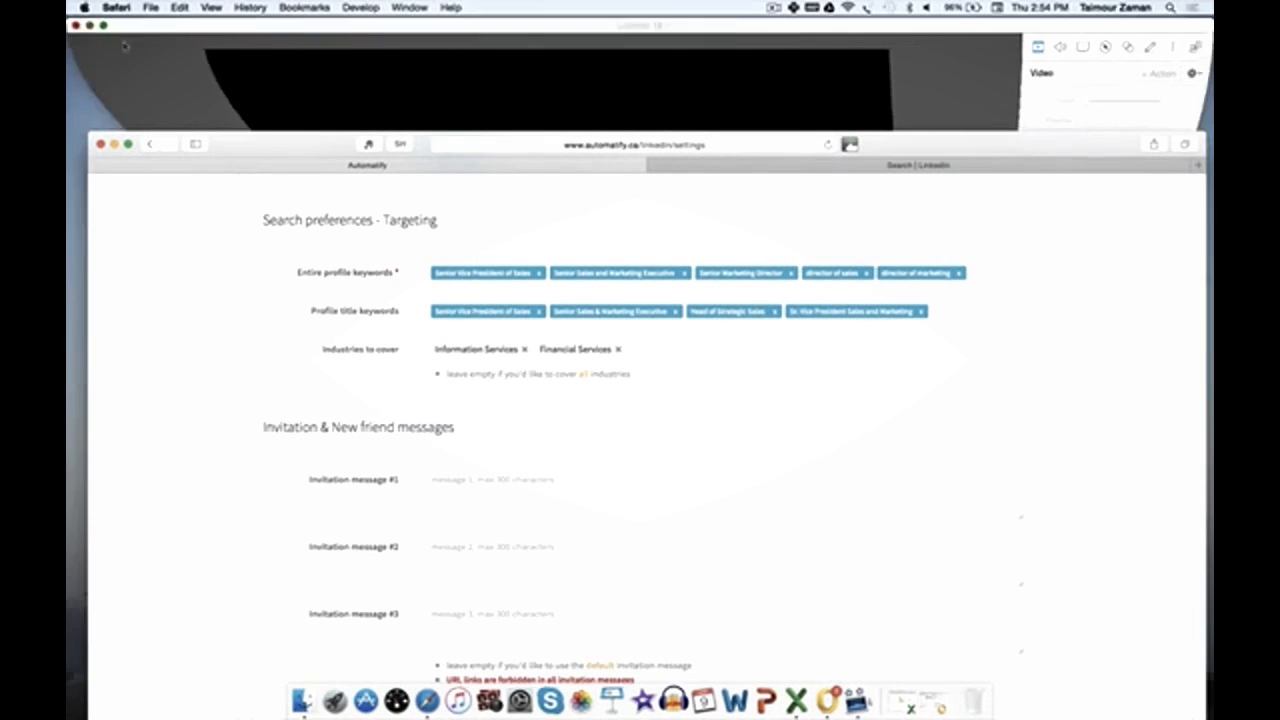
click(496, 102)
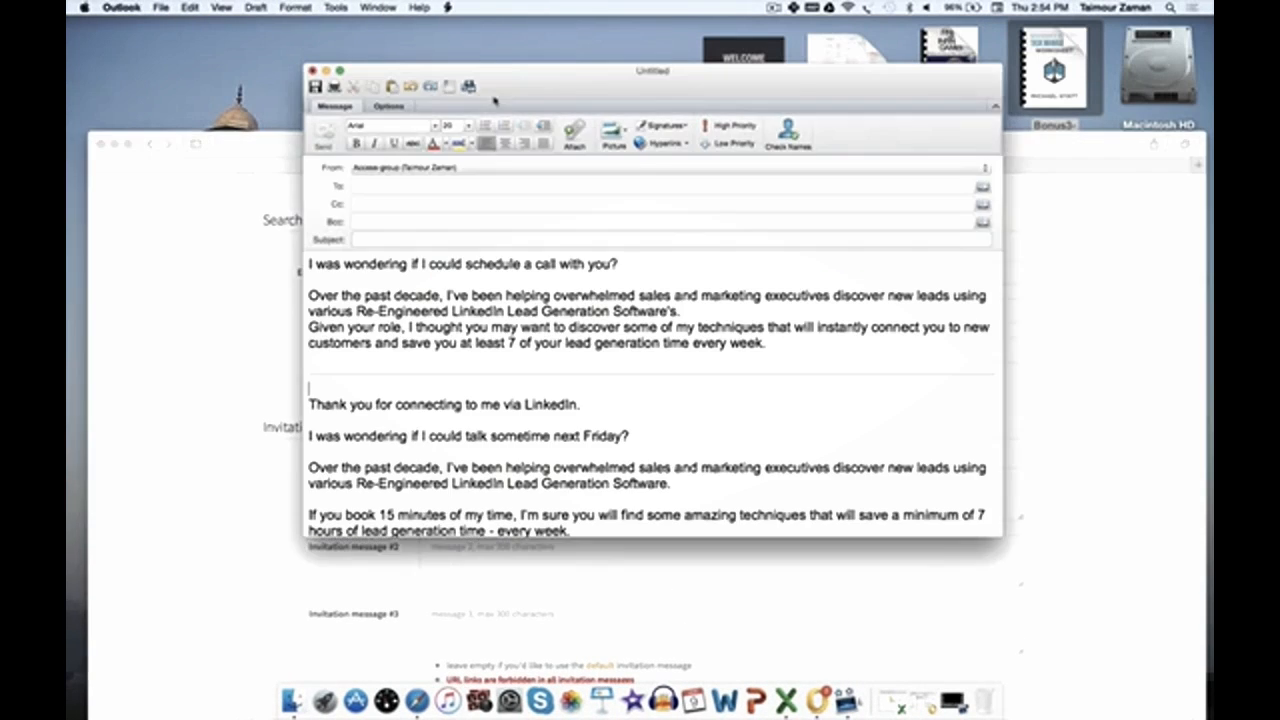
drag(308, 358, 298, 266)
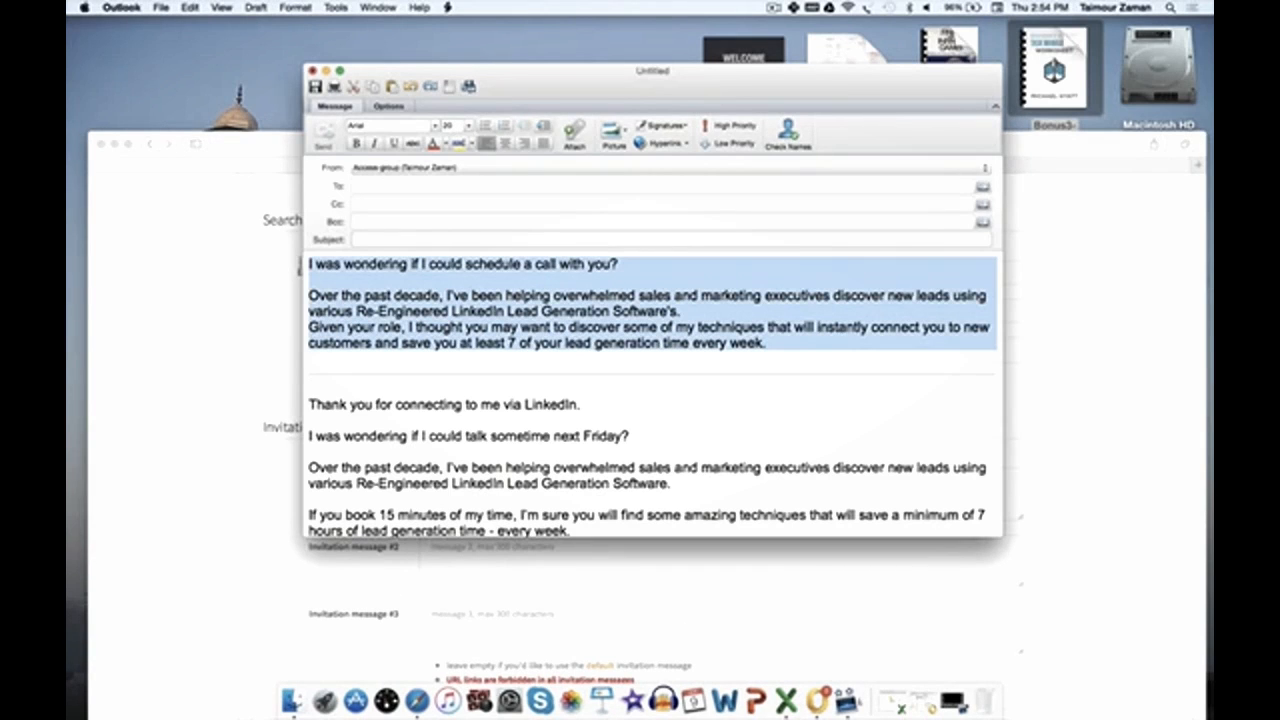
click(326, 71)
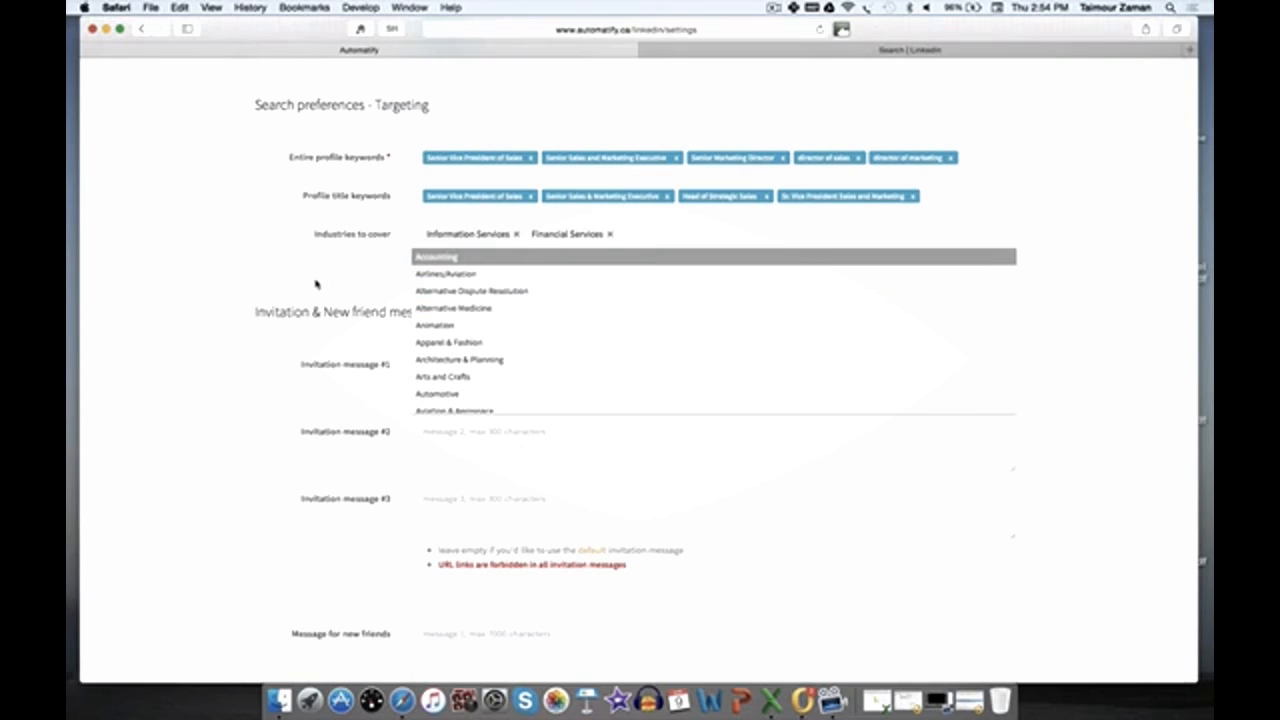
click(318, 286)
click(442, 373)
key(super+v)
scroll(491, 373, up, 2)
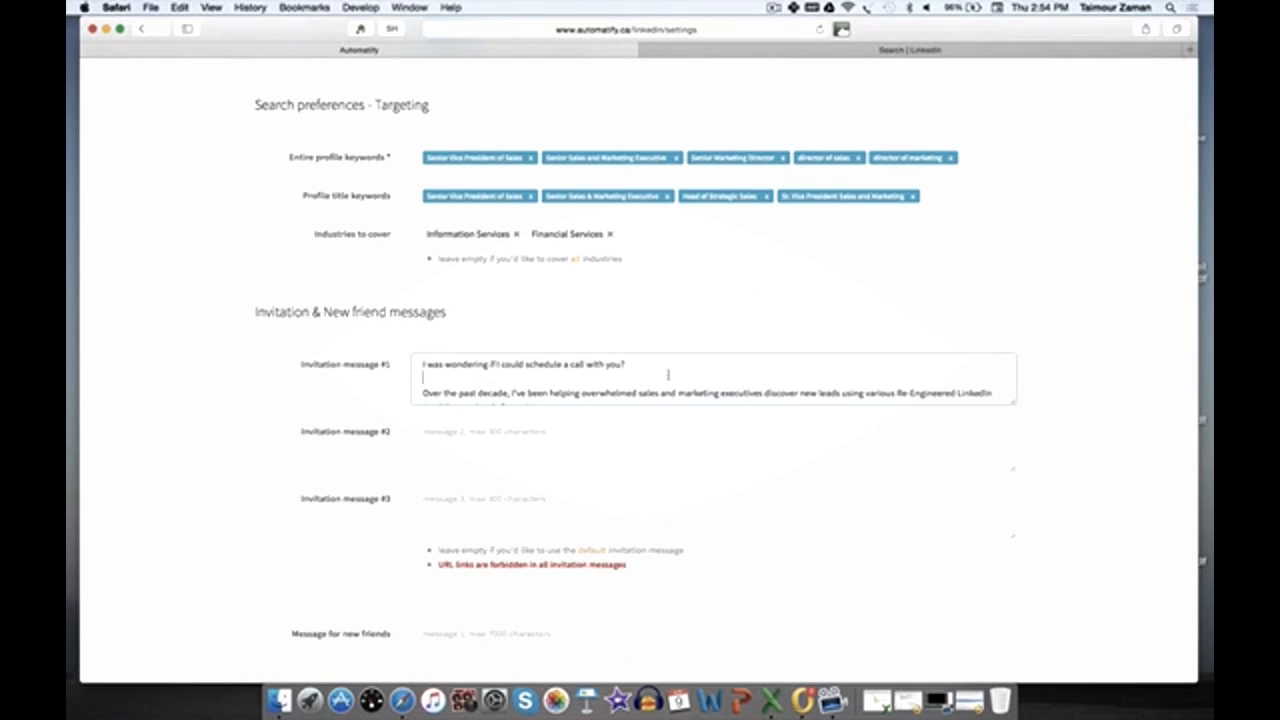
scroll(713, 378, down, 1)
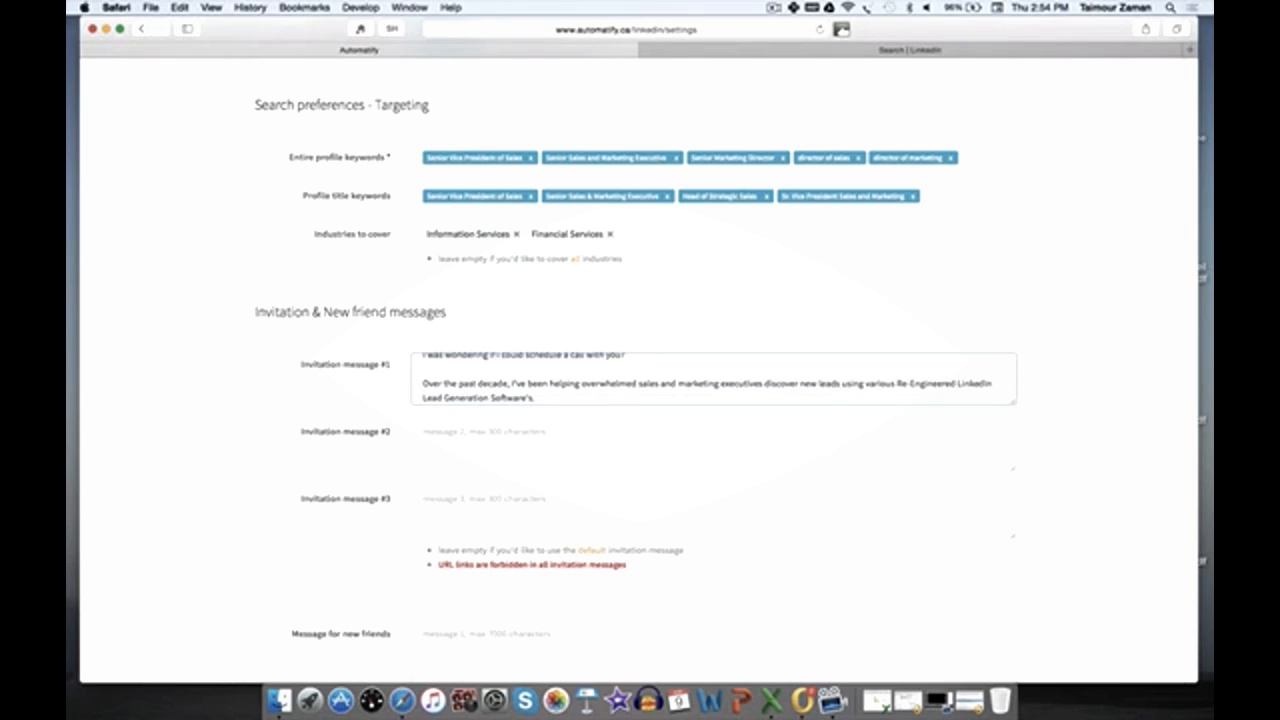
key(Down)
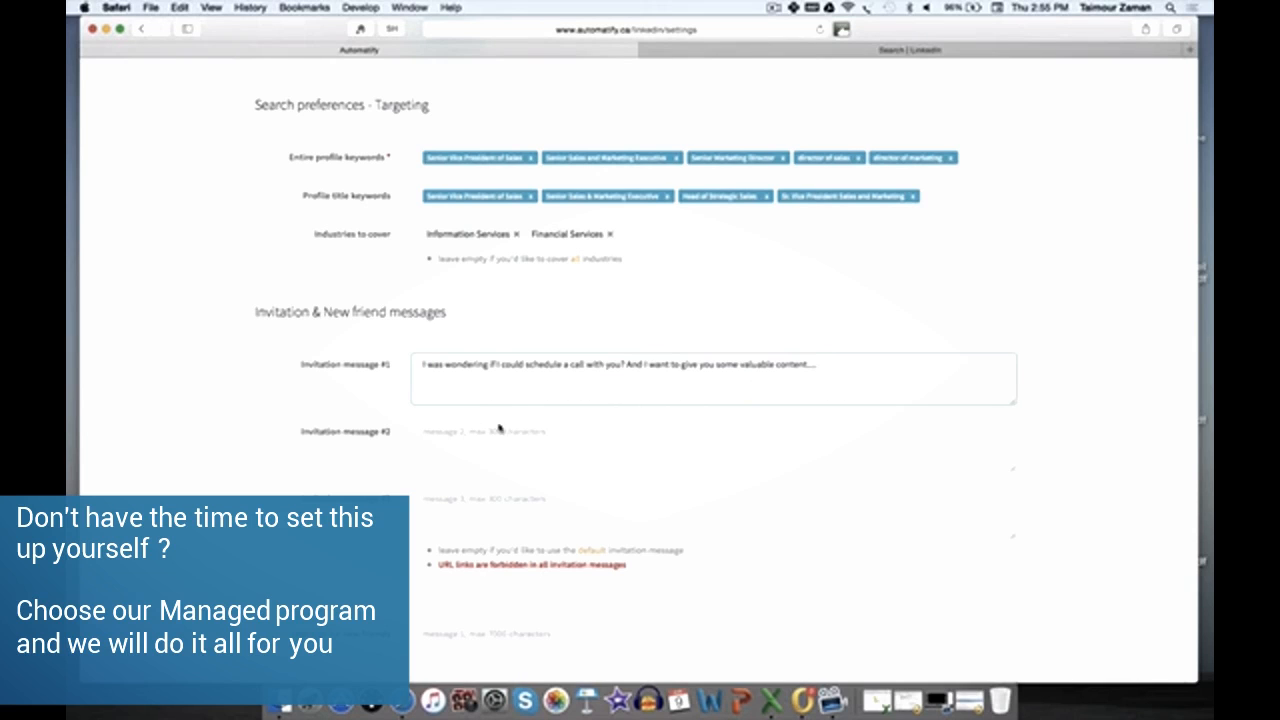
Step: Write Invitation message #2: "Can we schedule a call? I would love to talk to you about xyz..."
click(506, 450)
text(C)
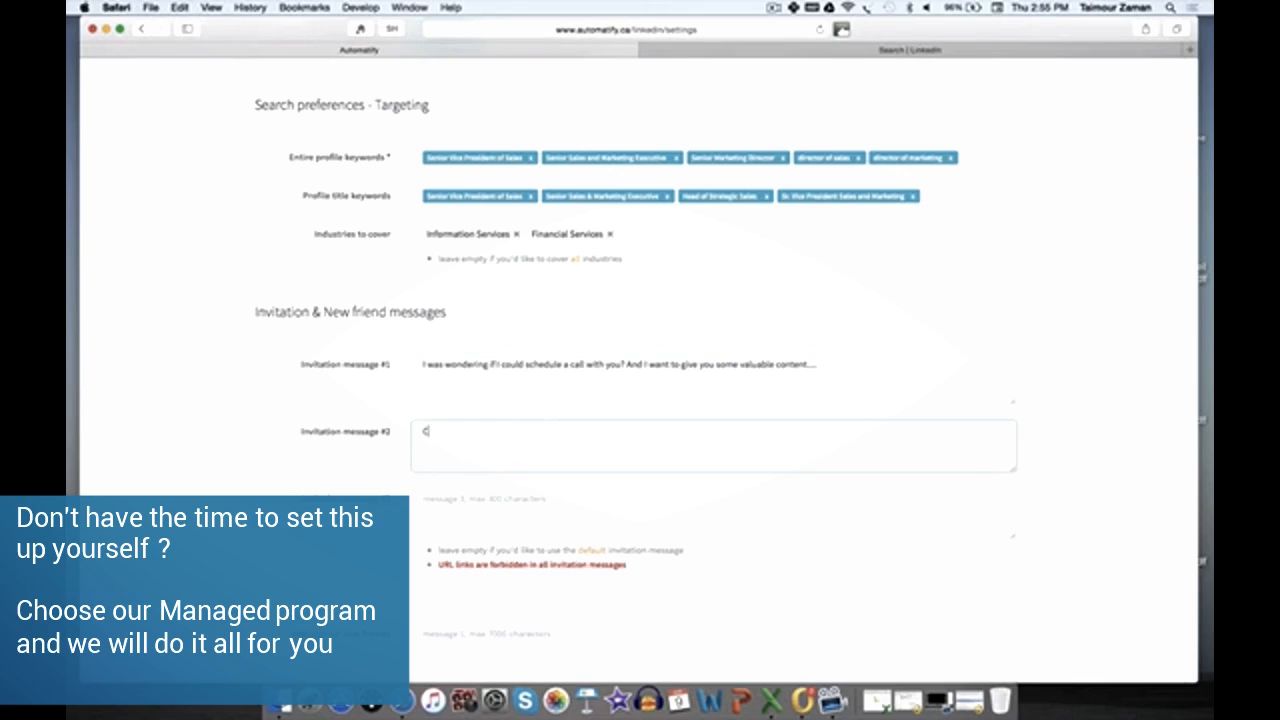
text(an we schedule a)
text( call? I would lo)
text(ve to all)
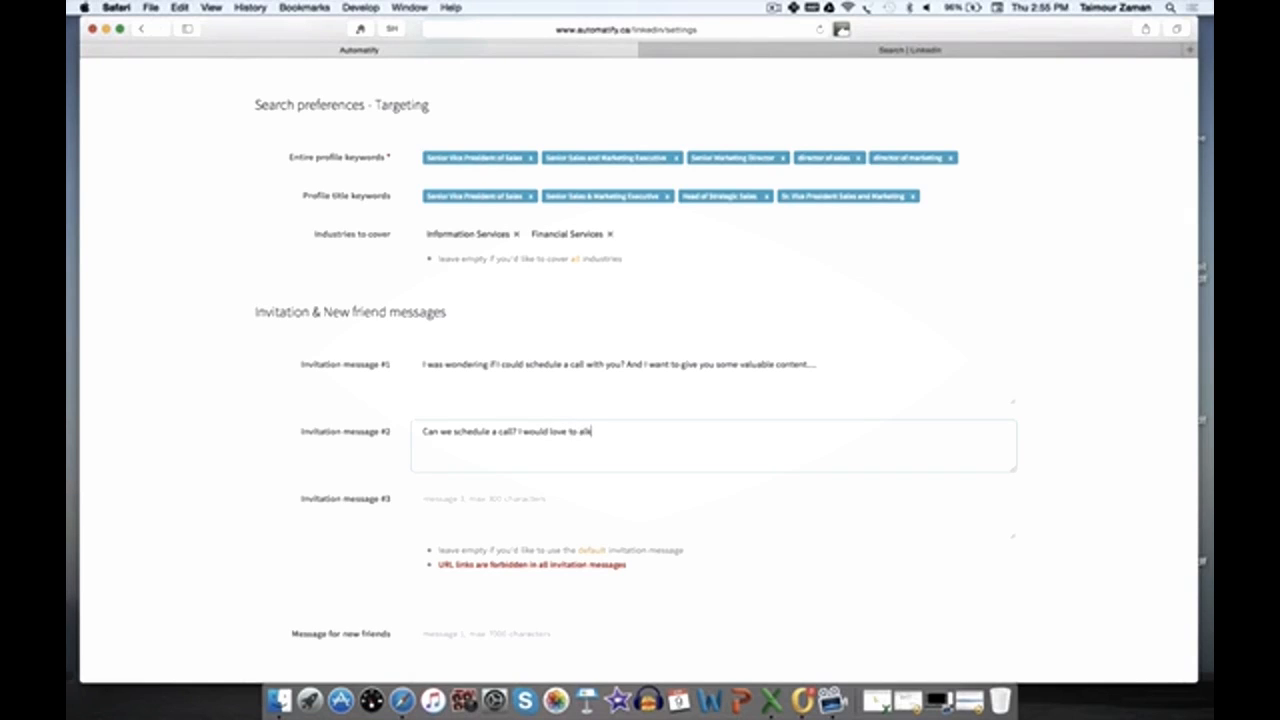
key(BackSpace)
key(BackSpace)
text(lk to you about xyz...)
key(Tab)
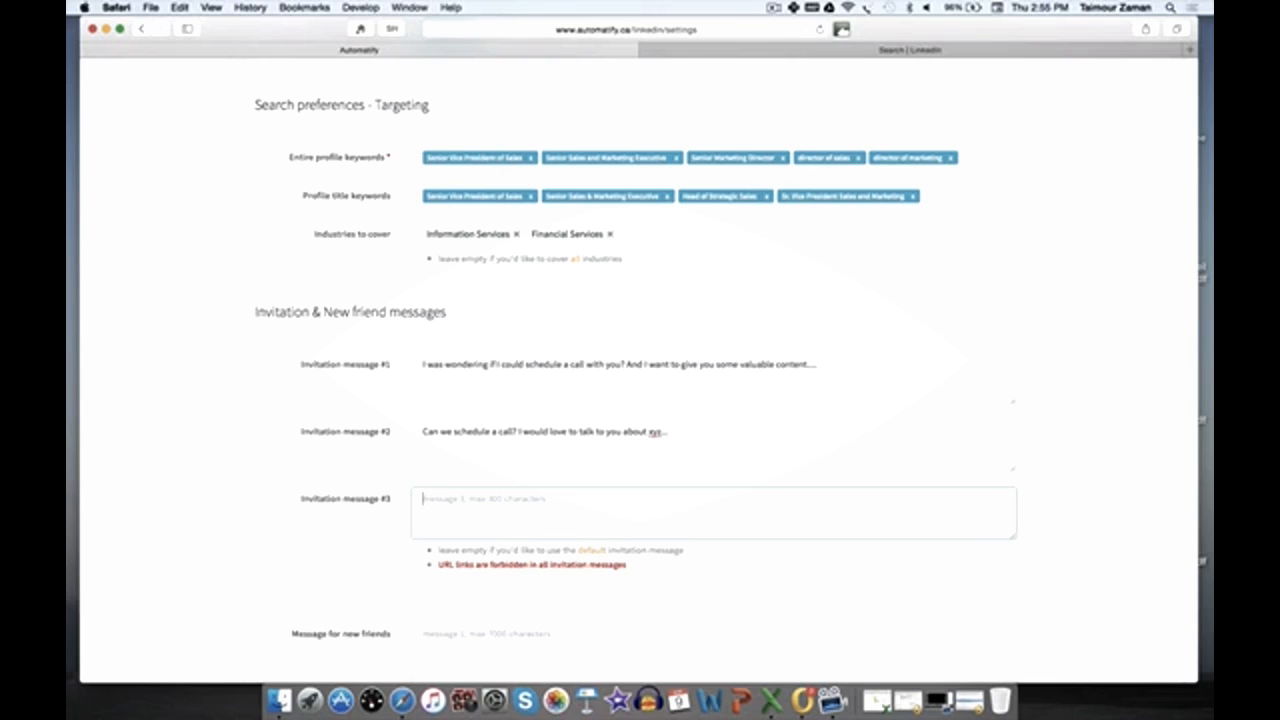
Step: Write Invitation message #3: "Can we schedule a coffee meeting ? or a Skype meeting? I would love to talk about xyz"
text(Can we schedule a coffee meeting)
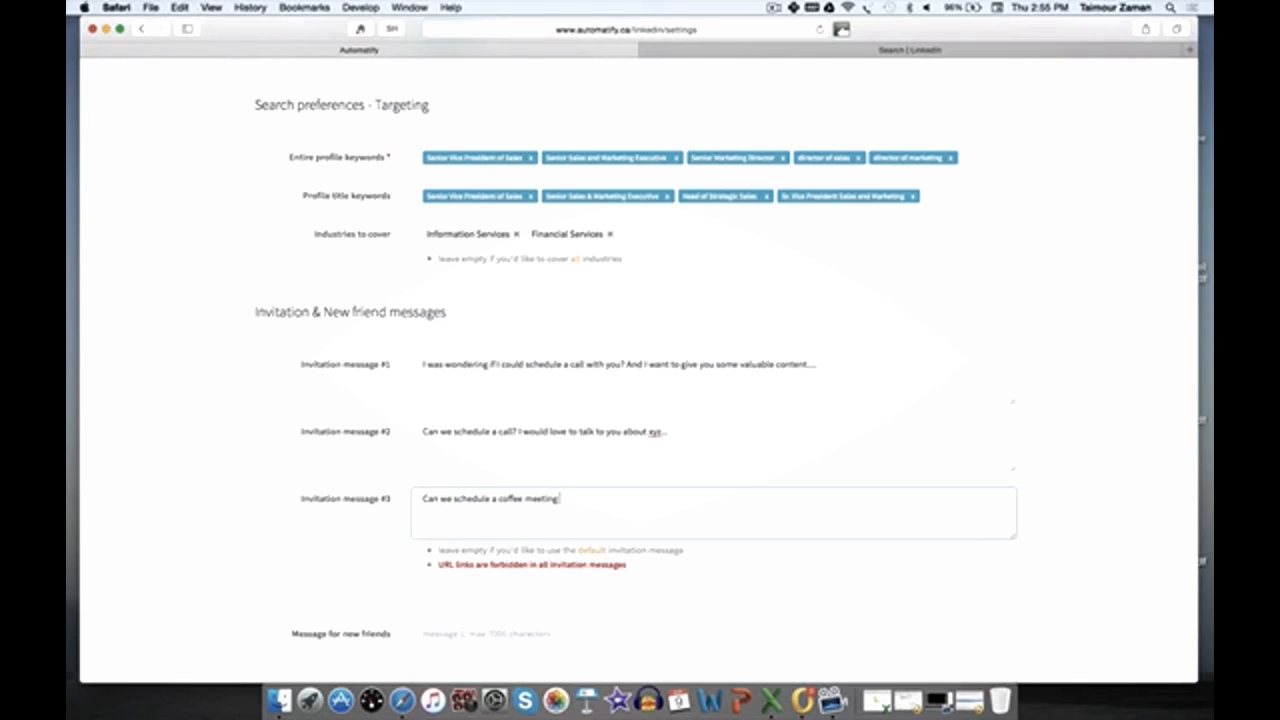
text( ? or a Skype meeting? I would love to)
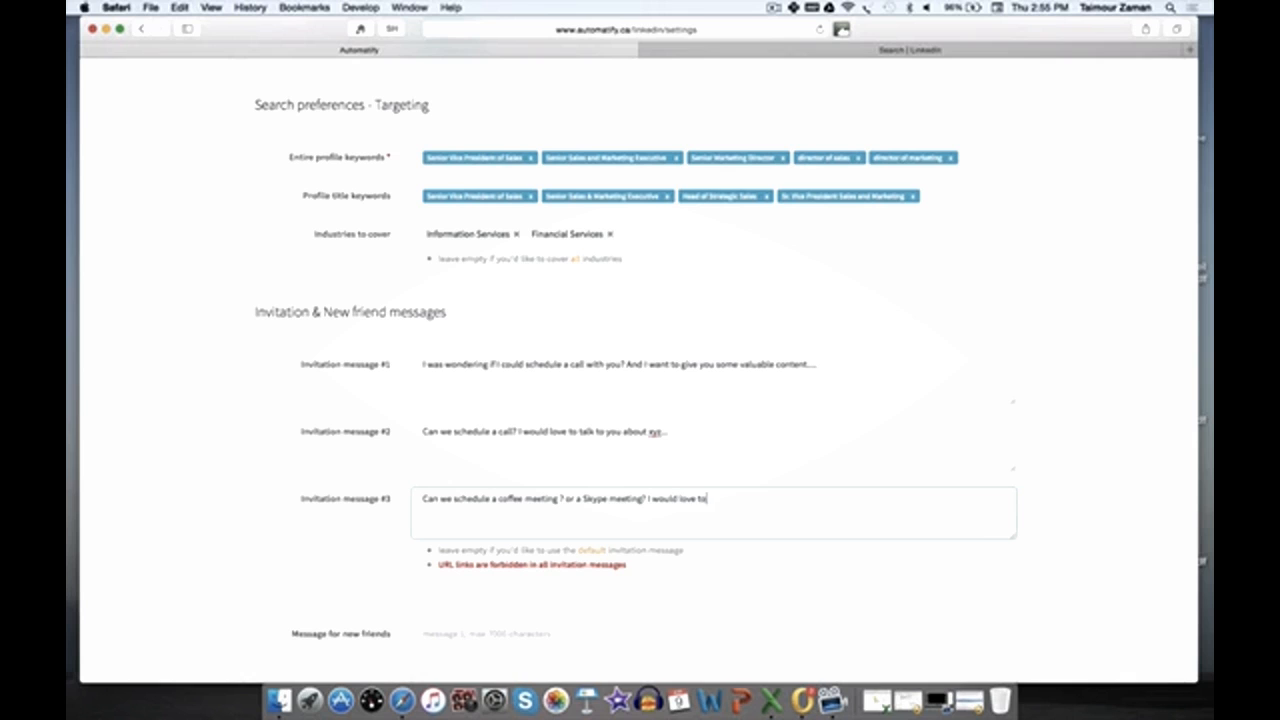
text( talk about xyz)
Step: Copy the thank-you-for-connecting text from the Outlook draft and paste it into the Message for new friends
scroll(329, 400, down, 1)
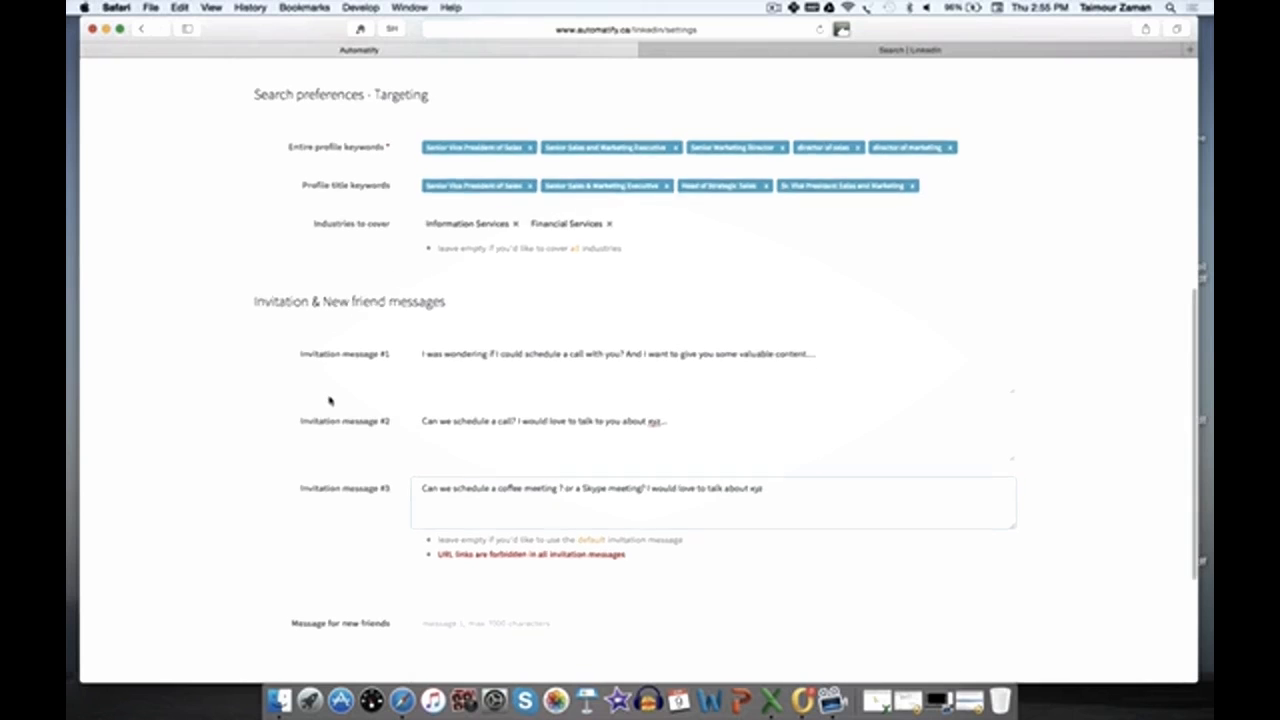
scroll(329, 400, up, 5)
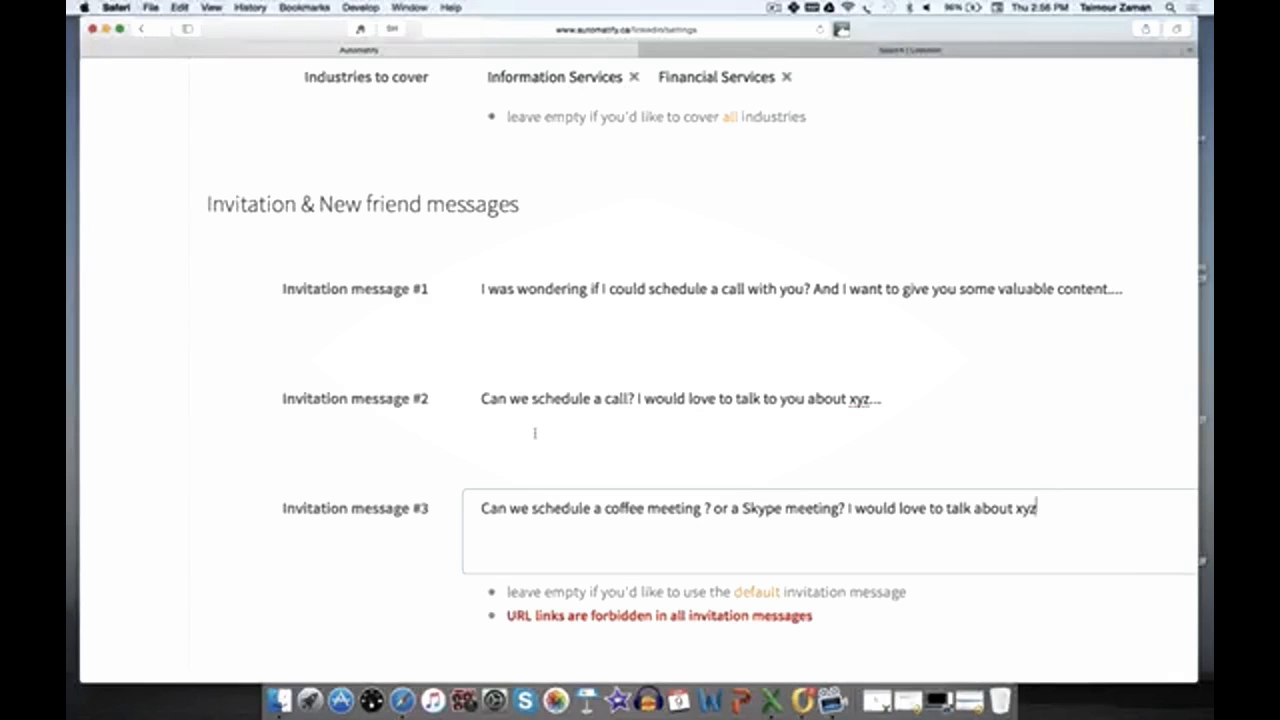
key(super+minus)
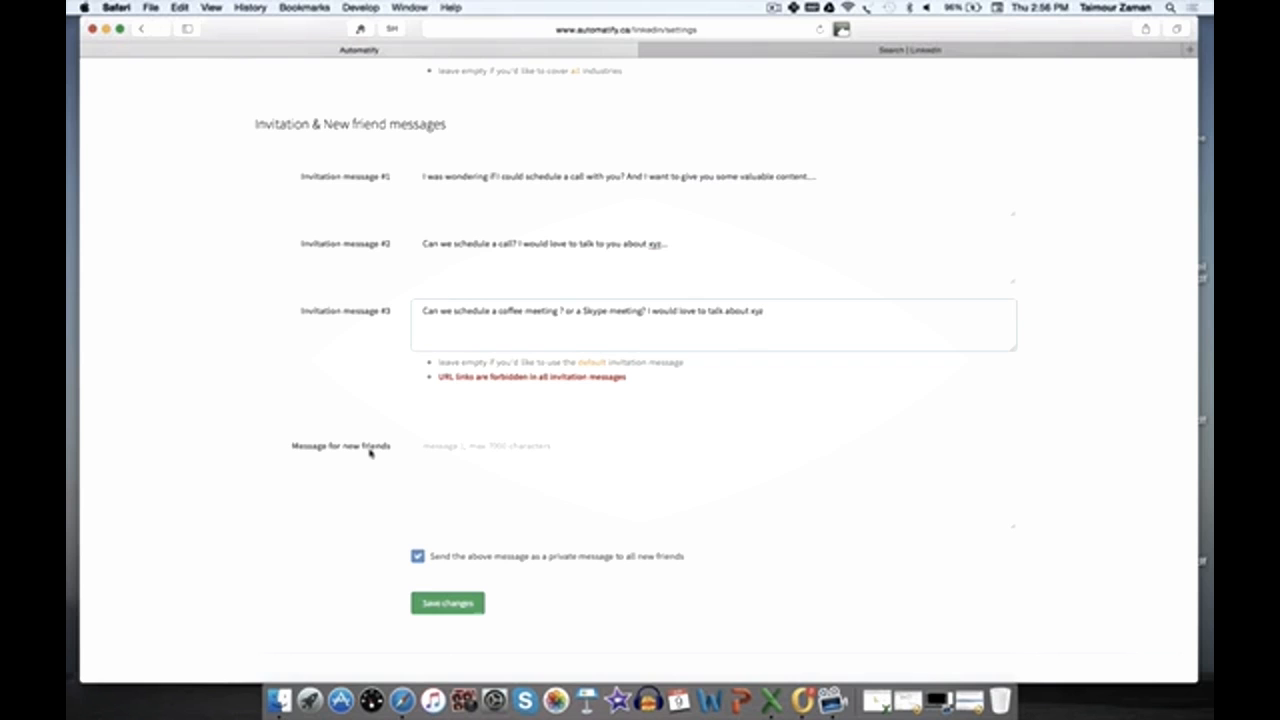
click(105, 28)
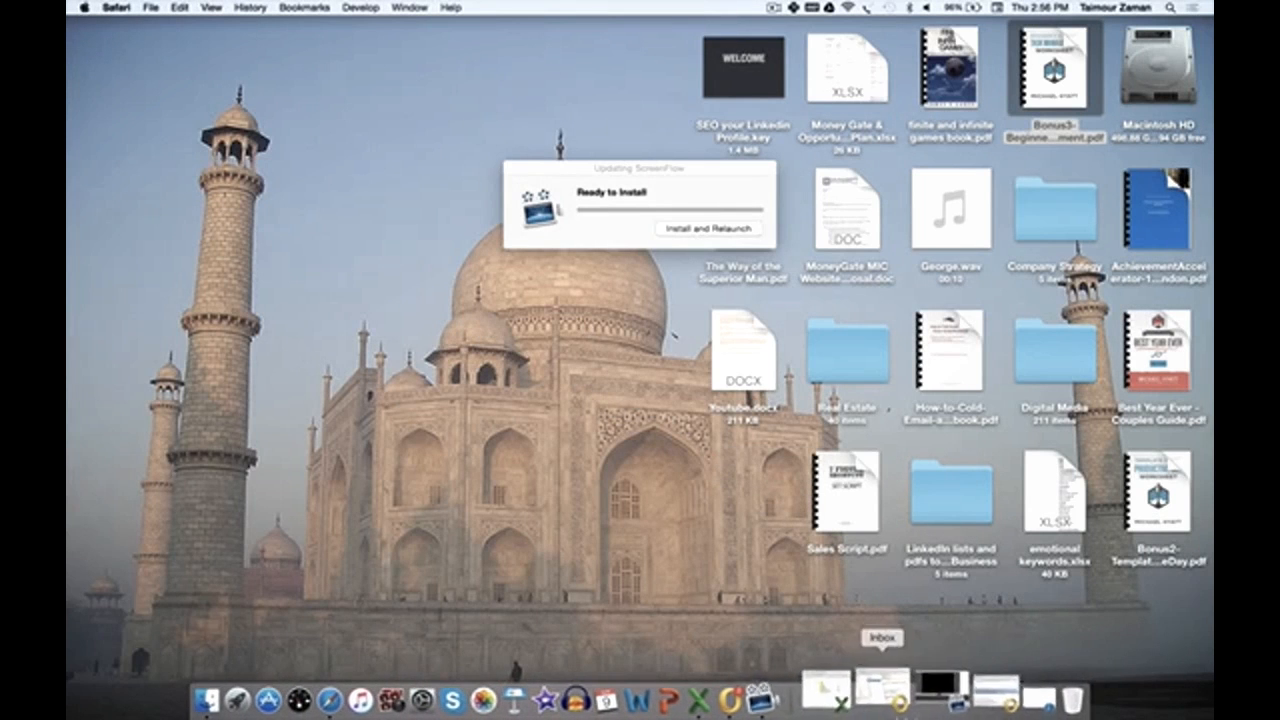
click(950, 690)
scroll(706, 500, down, 5)
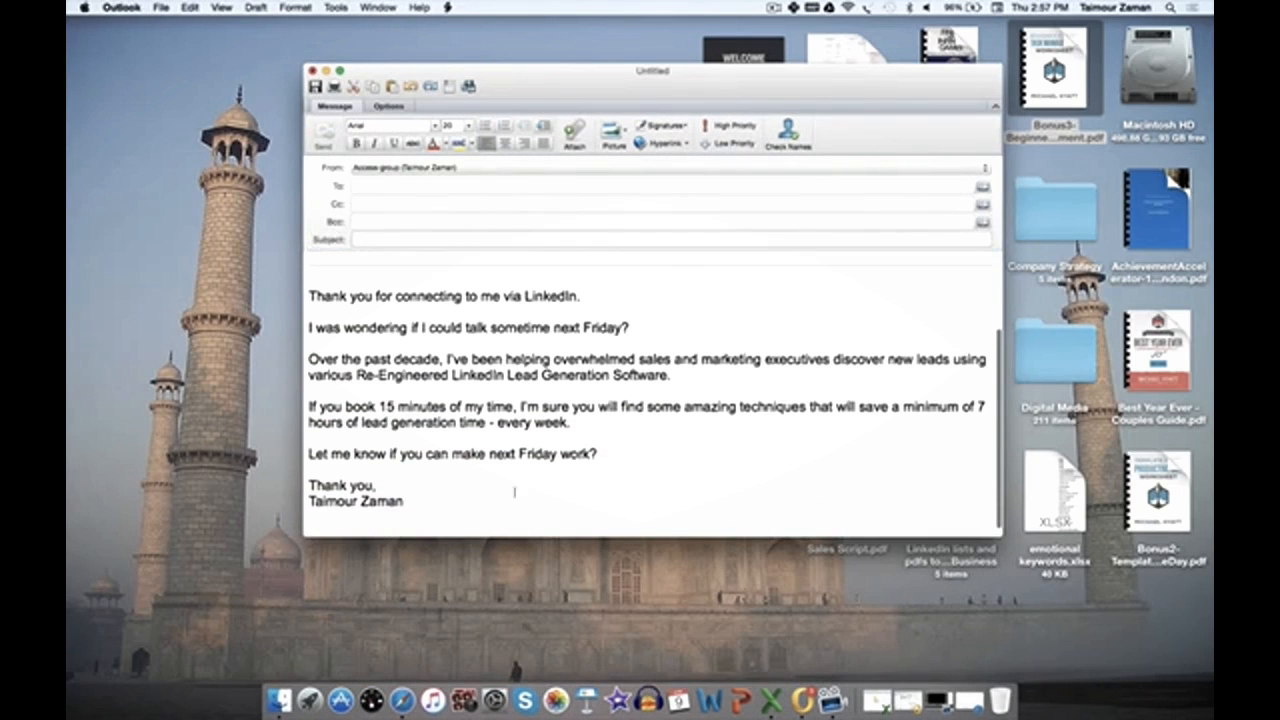
drag(430, 505, 293, 290)
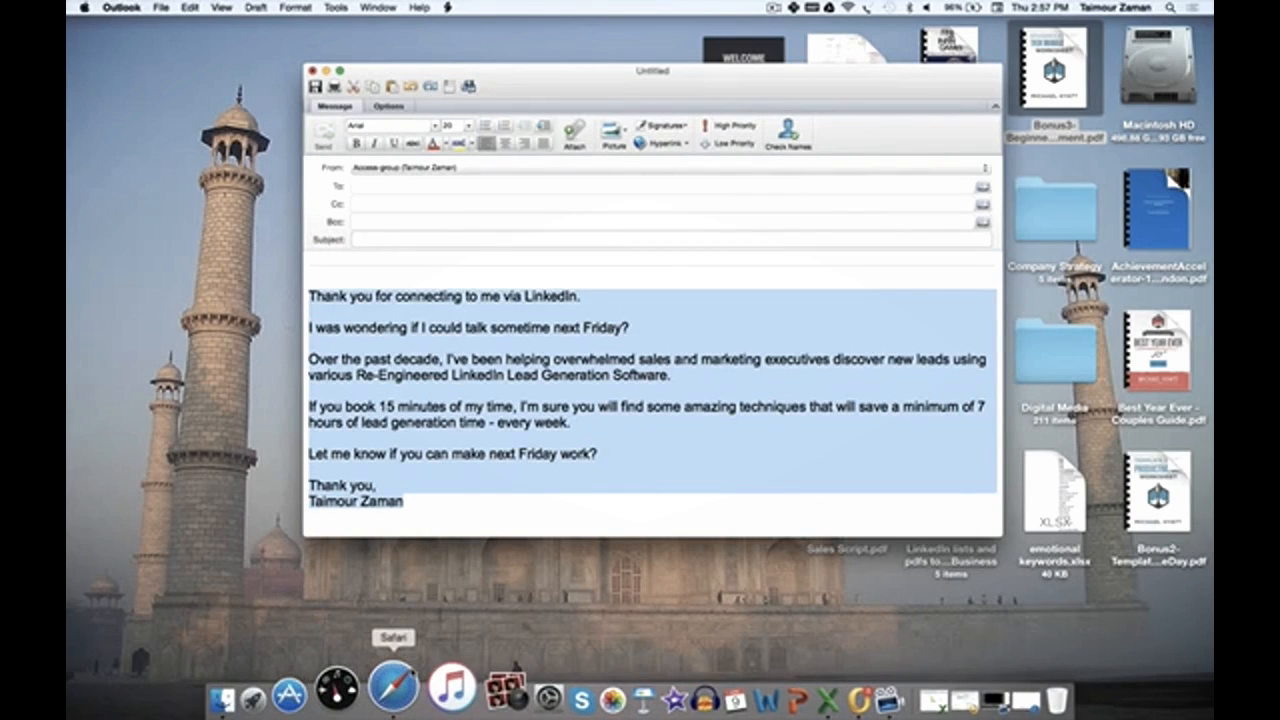
click(394, 686)
click(423, 474)
key(BackSpace)
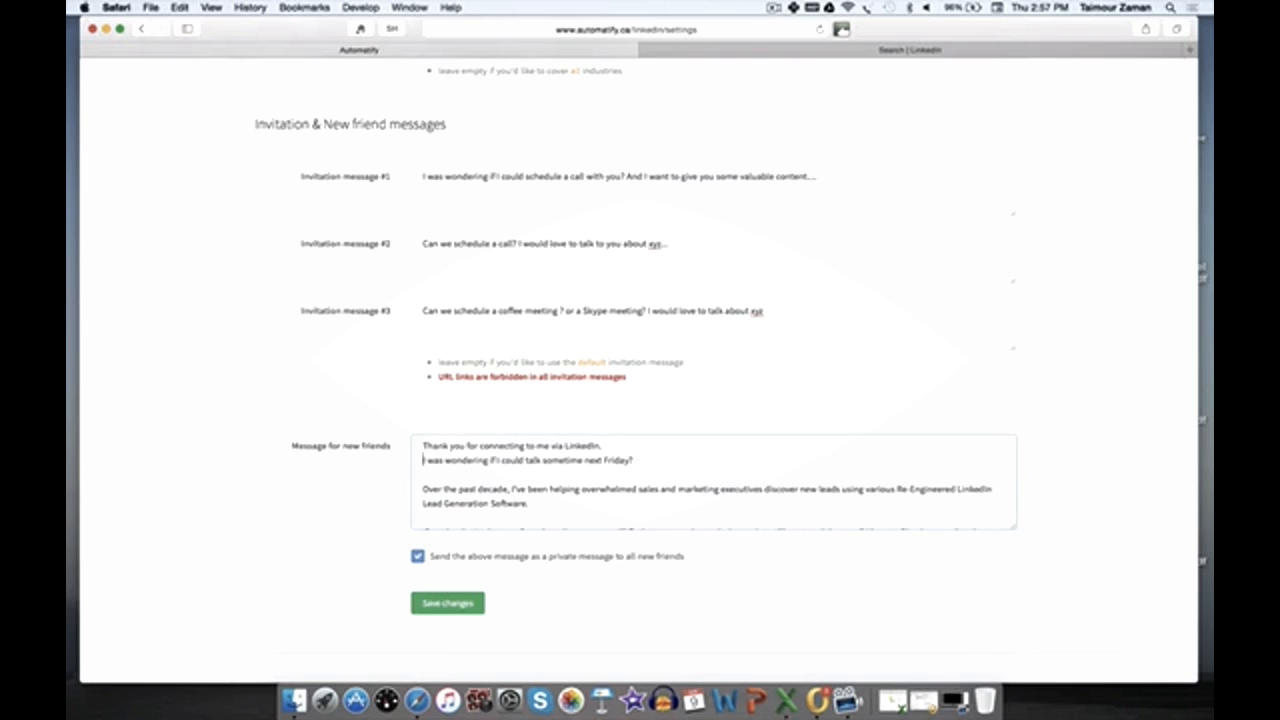
Step: Edit the new-friends message to say "talk to you sometime next Friday" and remove an extra line break
click(543, 459)
text(to you)
click(565, 474)
key(BackSpace)
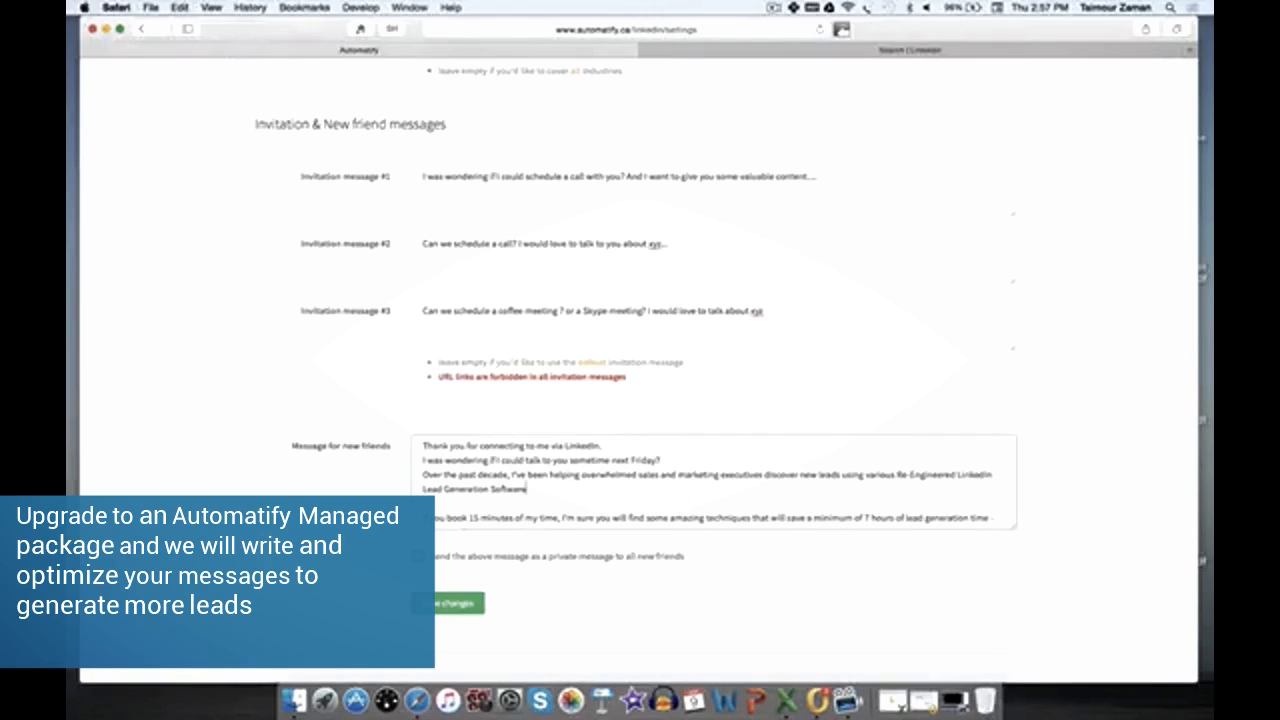
scroll(367, 340, down, 1)
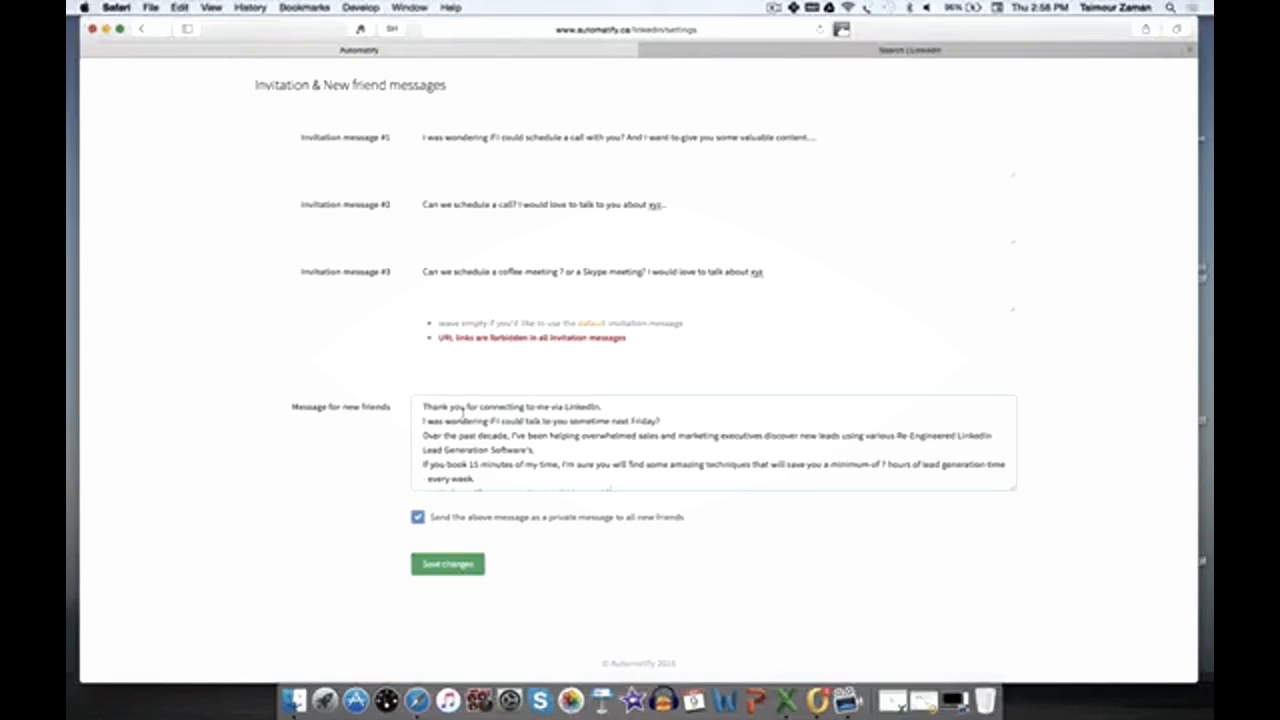
Step: Save the changes to the account settings
scroll(463, 440, down, 3)
click(440, 565)
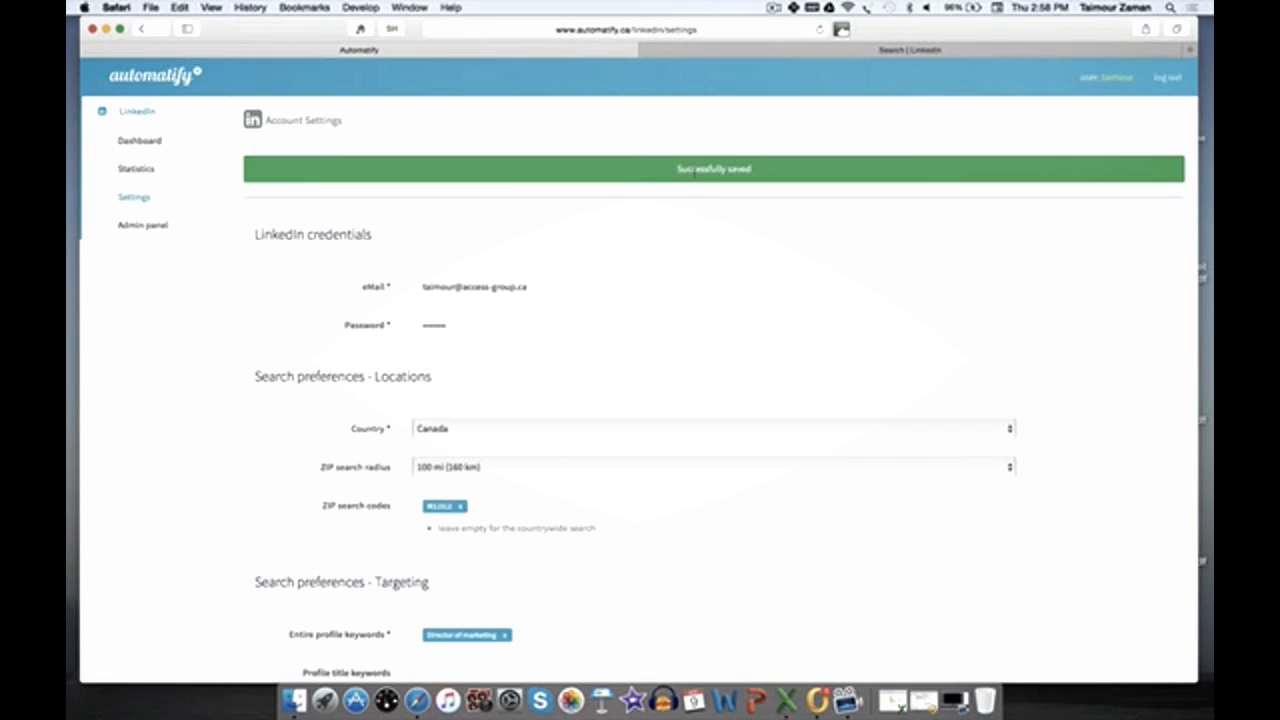
Step: Open the dashboard and enable the LinkedIn account
scroll(586, 506, down, 3)
scroll(587, 508, up, 3)
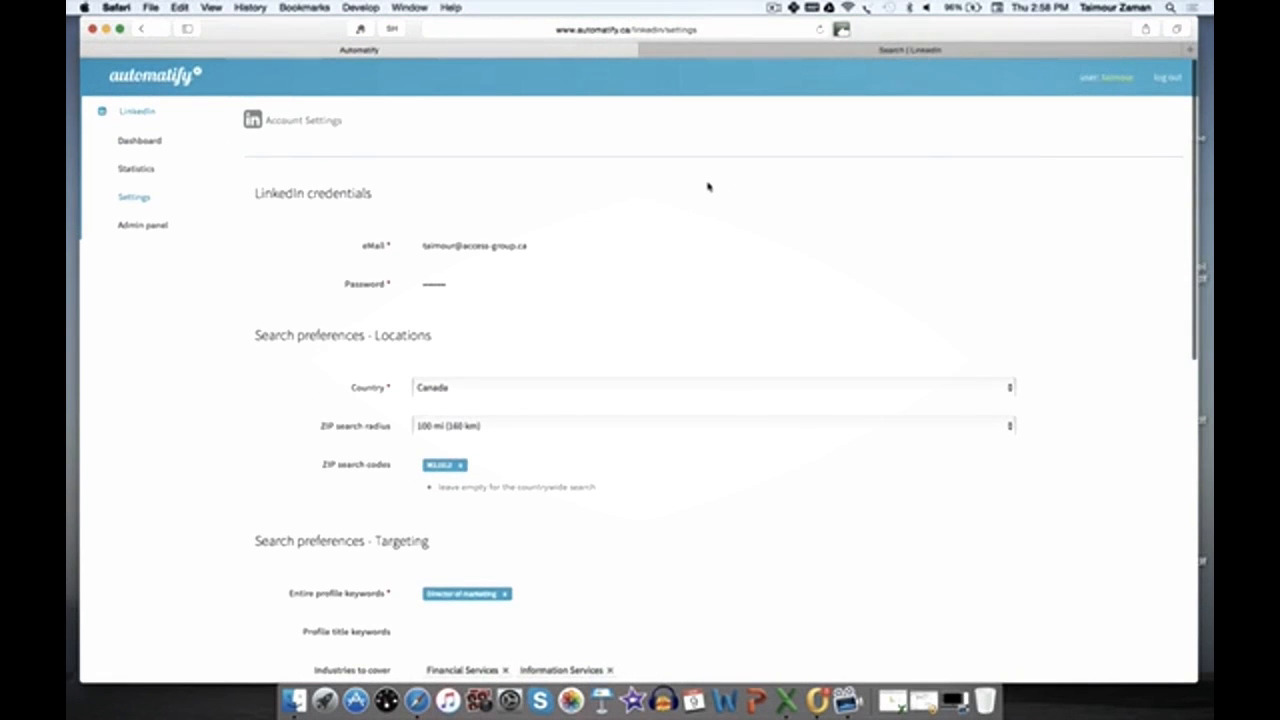
scroll(708, 187, down, 2)
scroll(708, 187, up, 3)
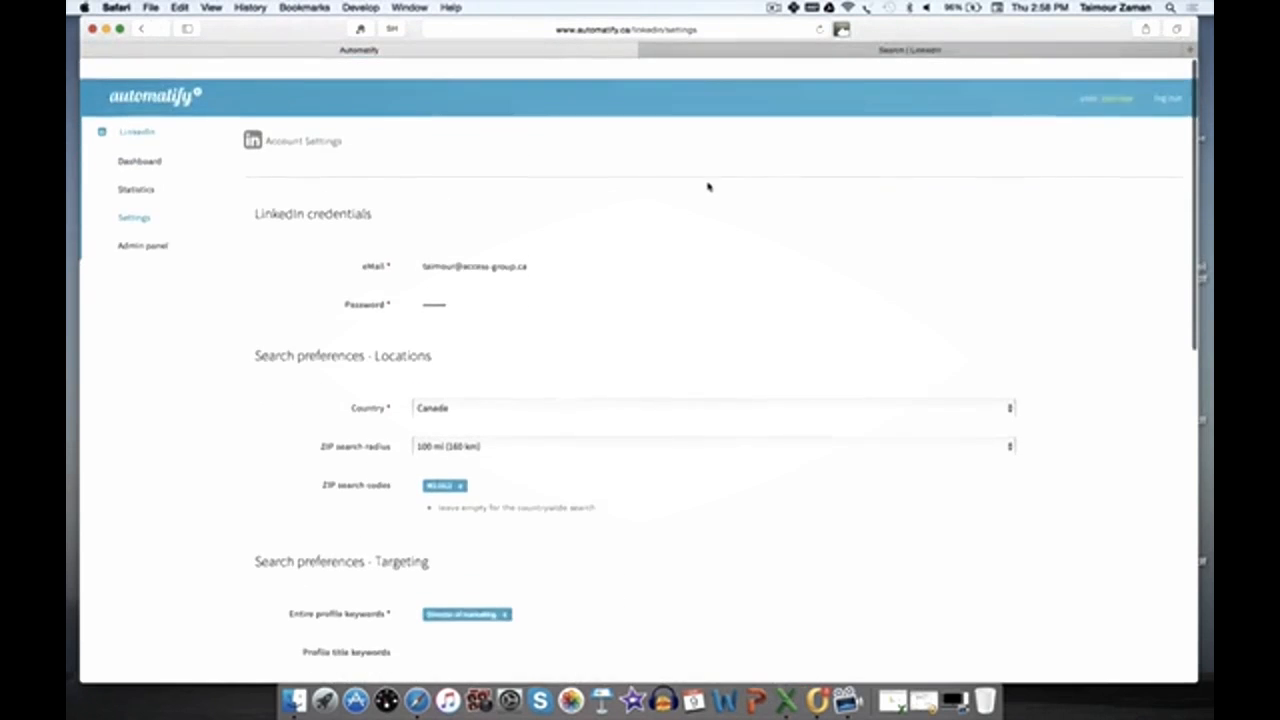
click(149, 119)
click(149, 119)
click(150, 142)
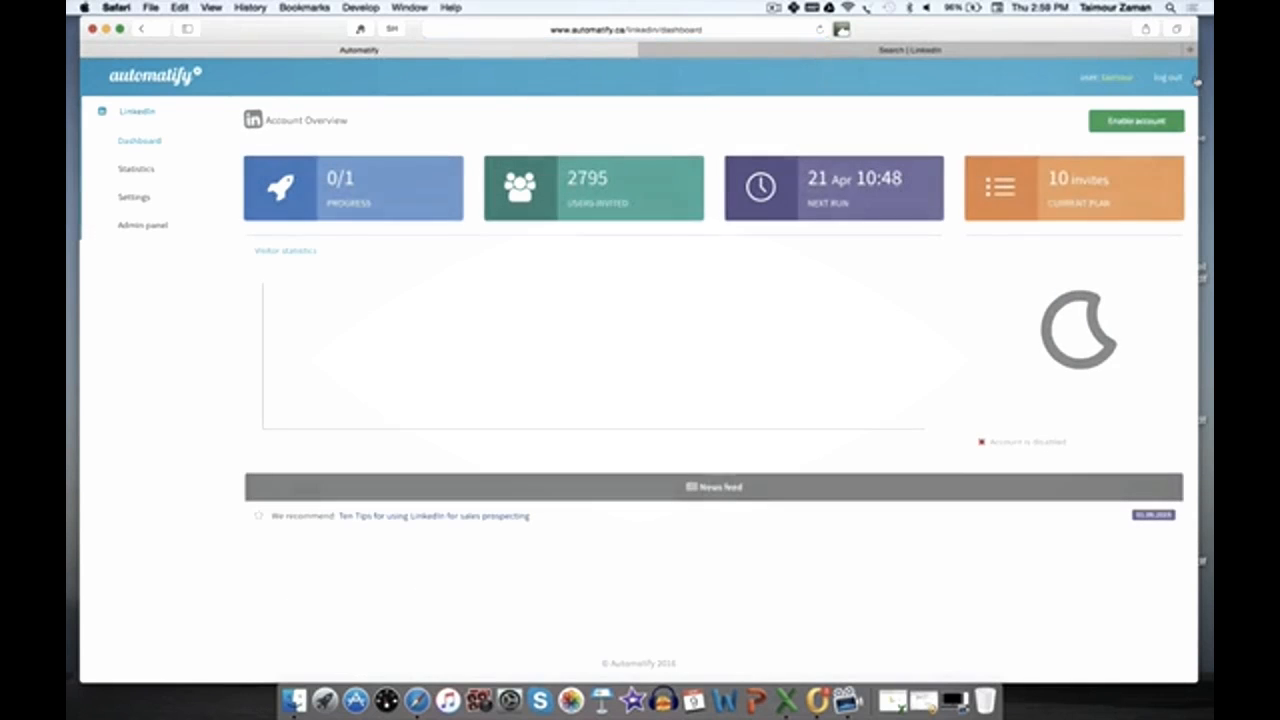
click(1157, 122)
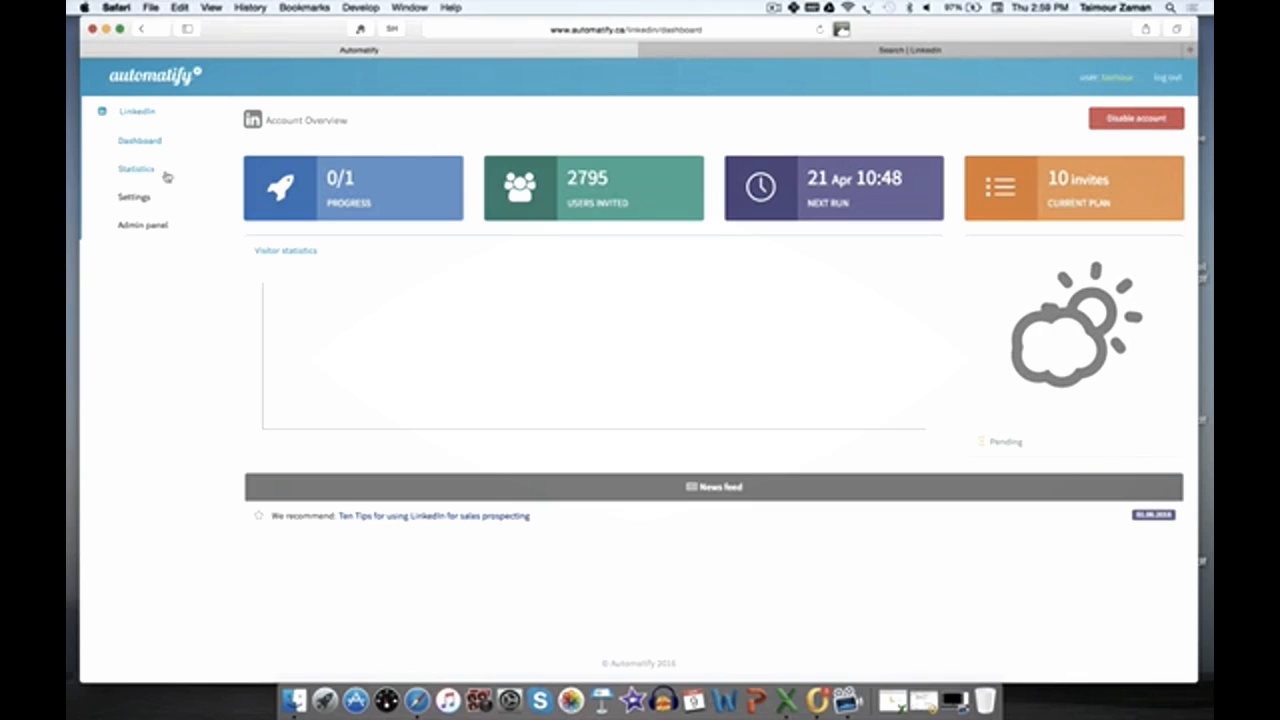
Step: Reopen the account settings and review the targeting keywords, industries, invitation messages and new-friend message
click(145, 199)
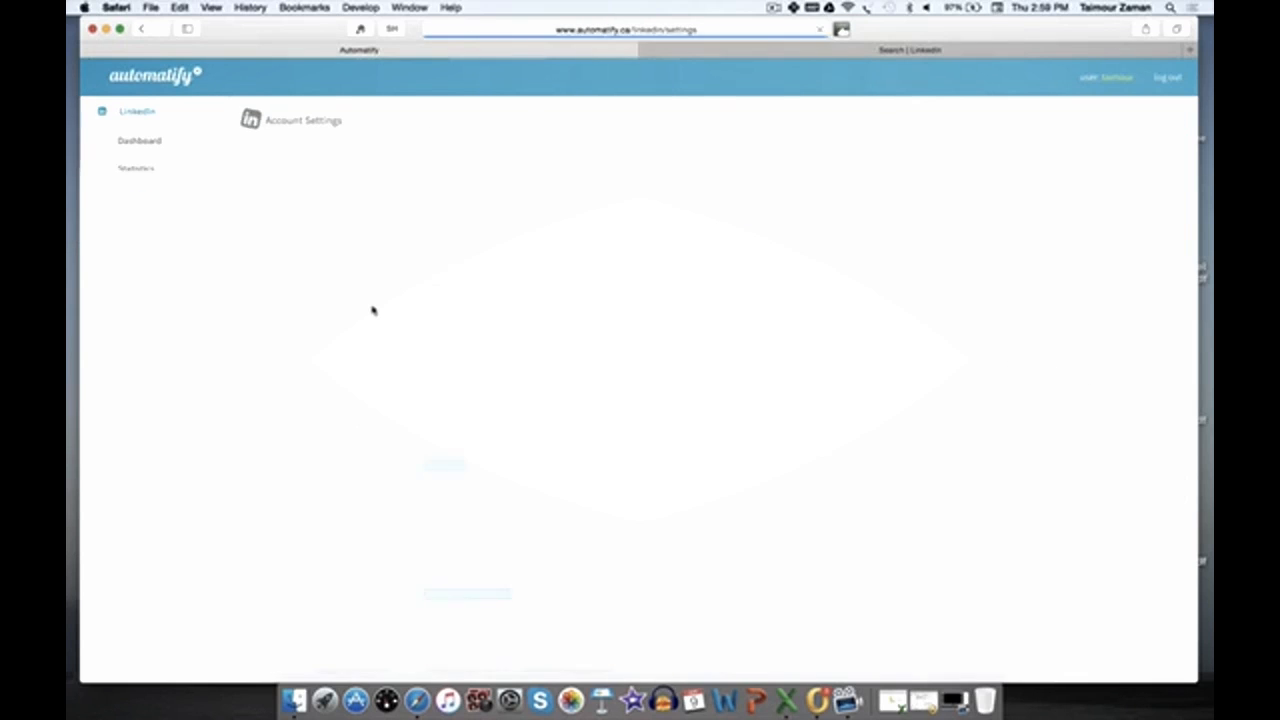
scroll(372, 310, down, 3)
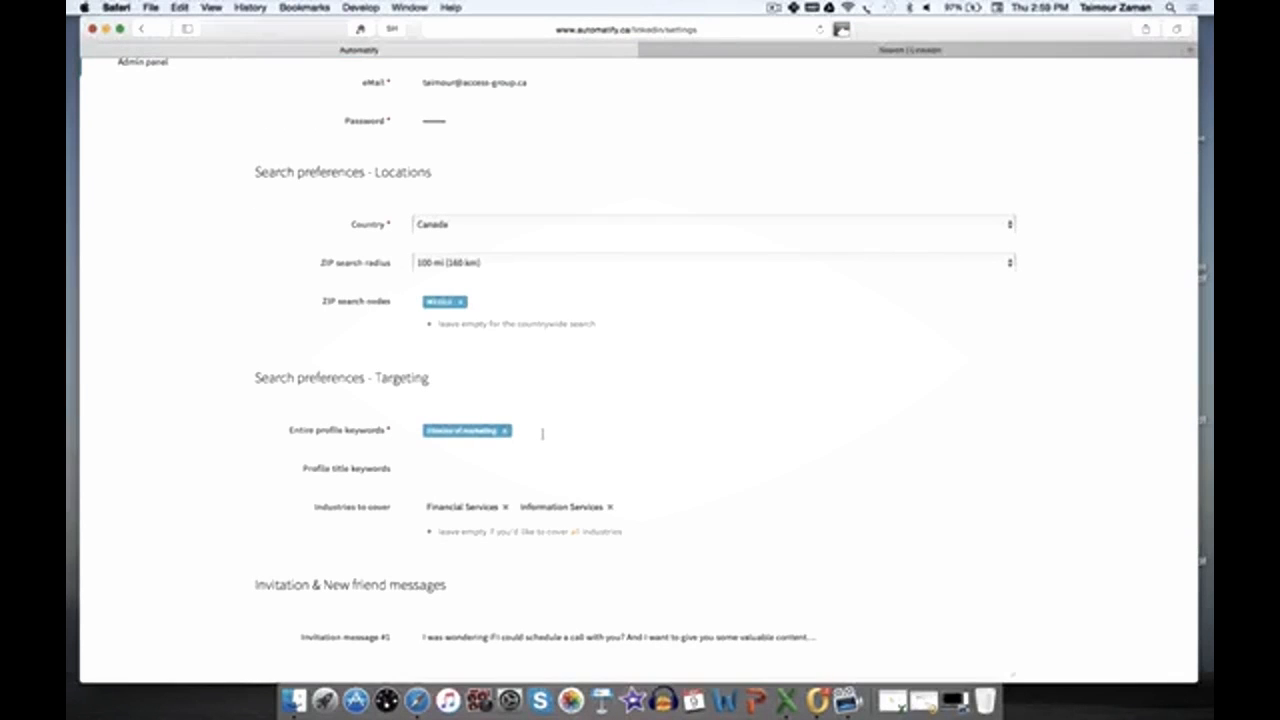
text(Vice President of Sales, Executive Vice President of Sales)
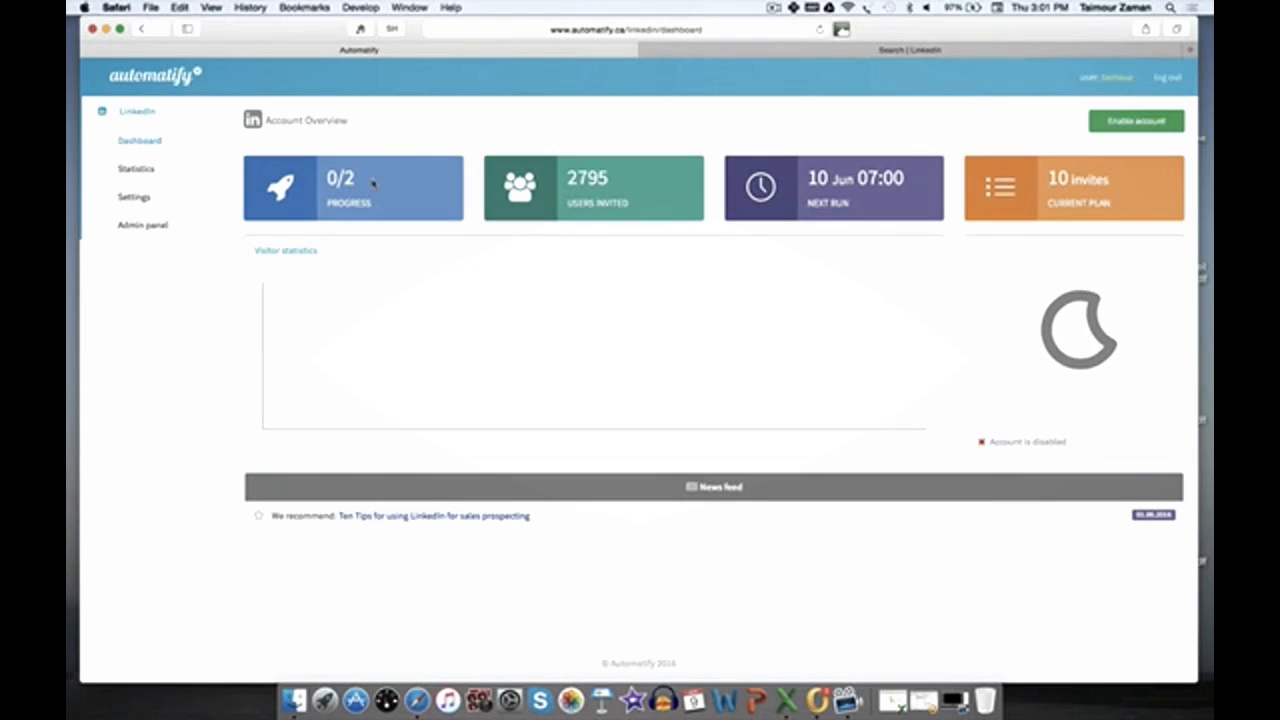
click(132, 199)
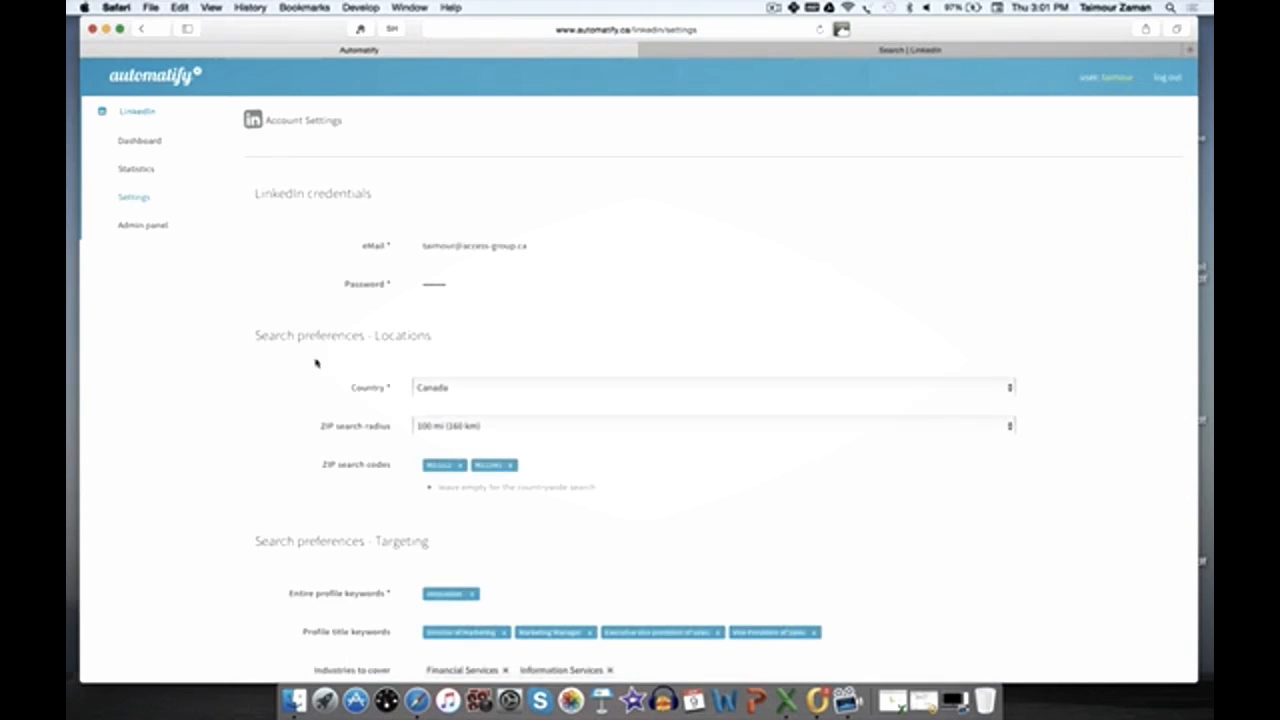
scroll(411, 455, down, 5)
scroll(494, 490, down, 2)
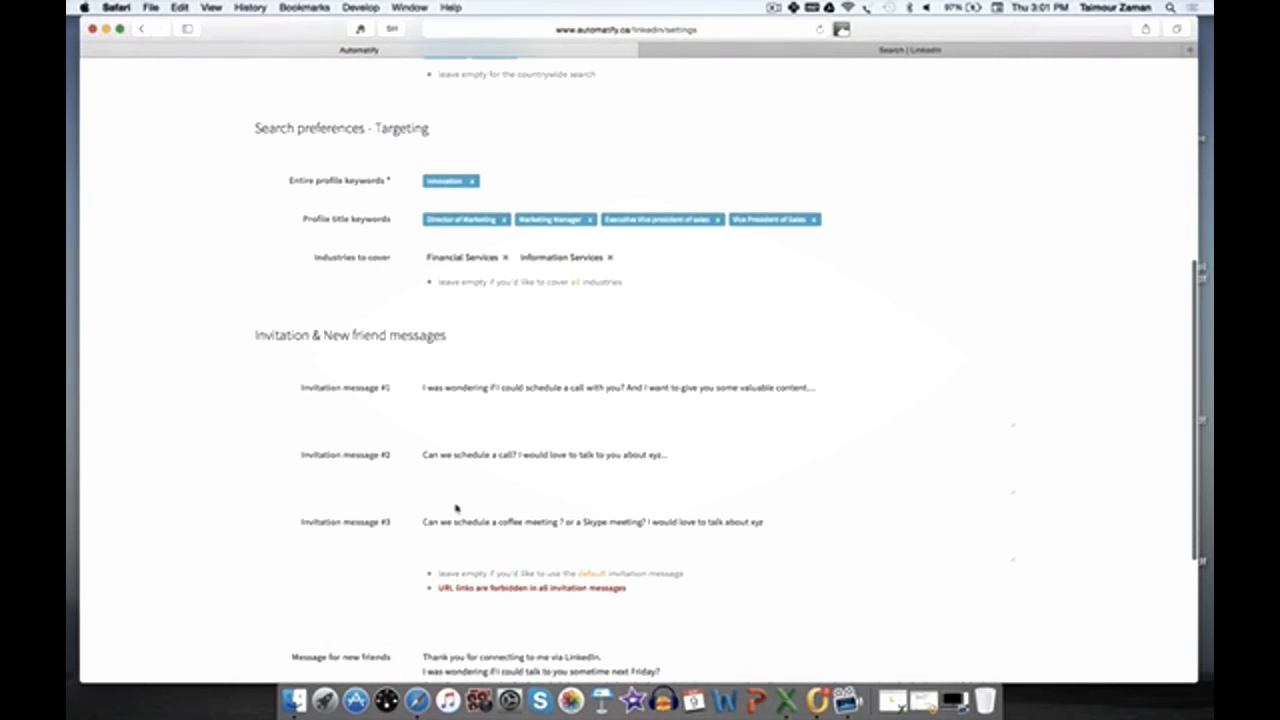
scroll(456, 509, down, 2)
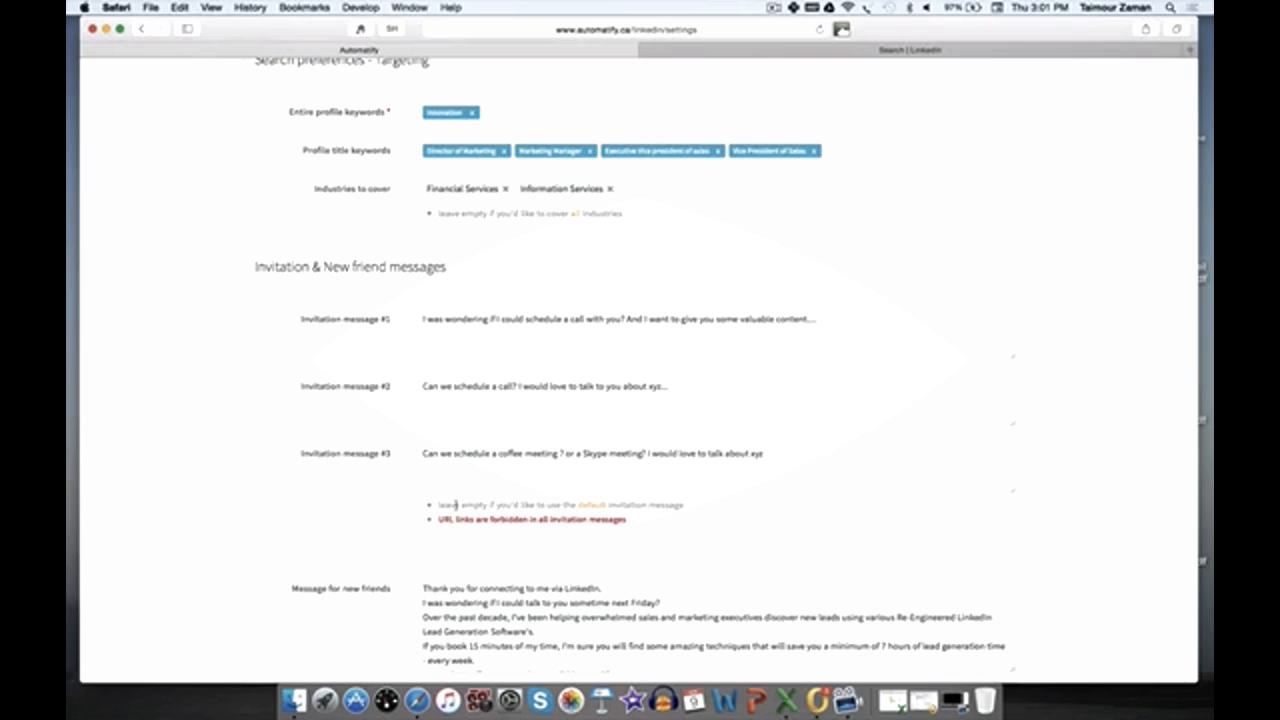
scroll(628, 453, down, 4)
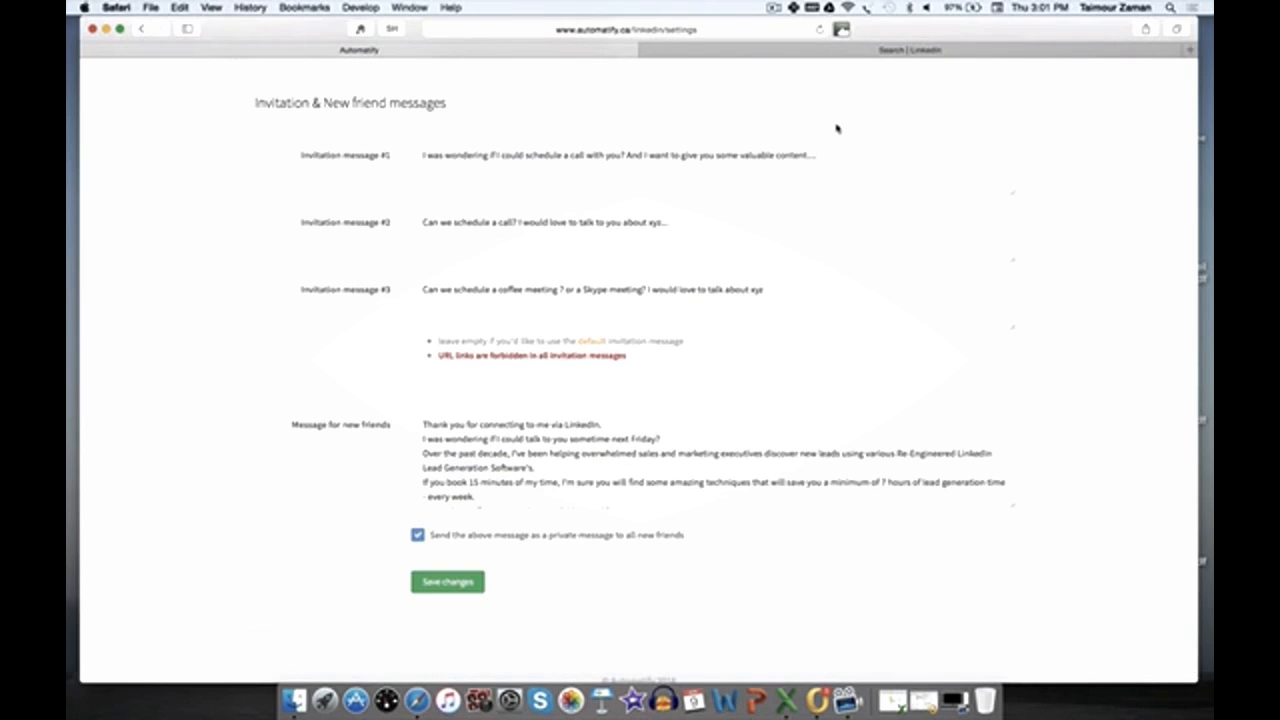
scroll(837, 128, up, 1)
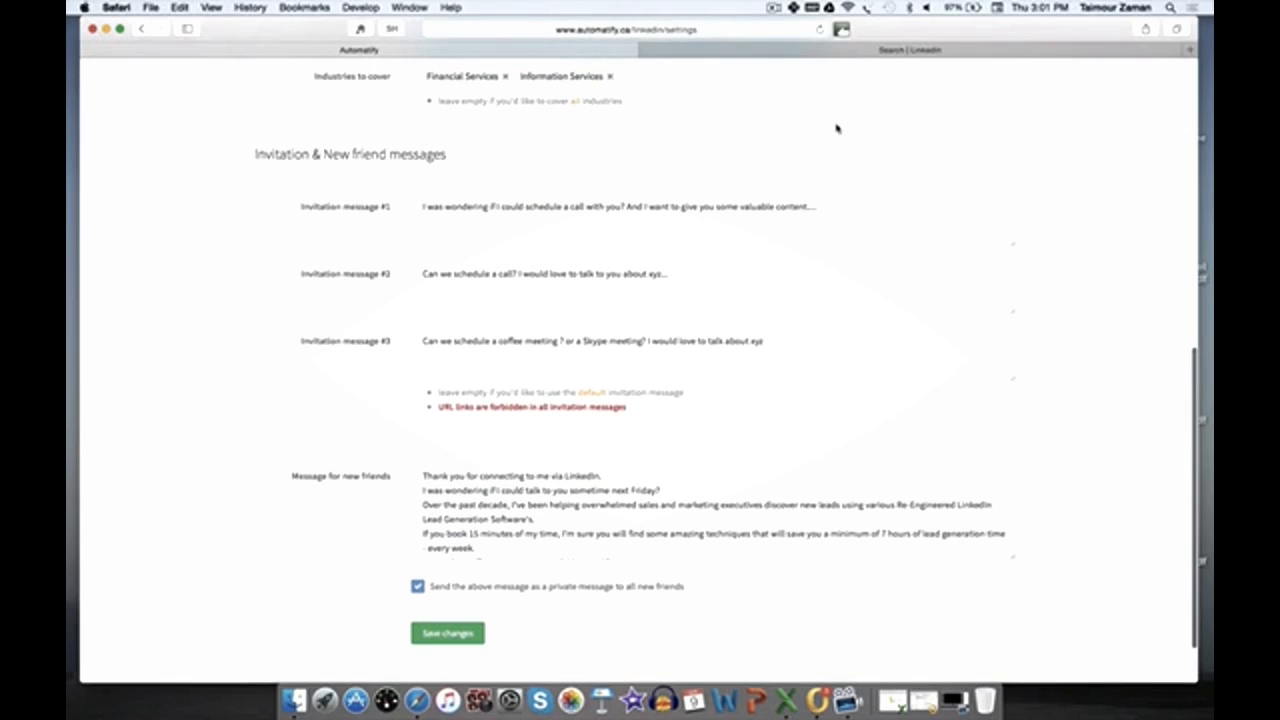